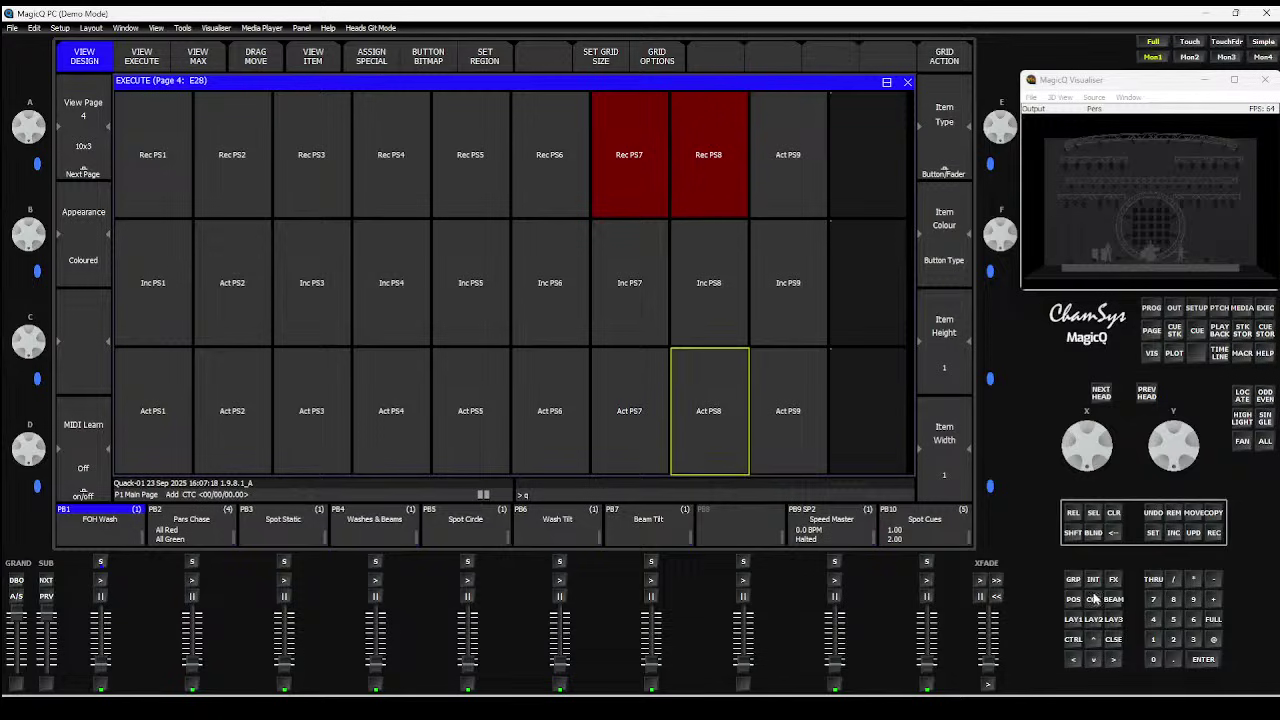
Bring up the Group, Position, Colour and Beam windows, then return to the Execute page 4 grid
left_click(1073, 620)
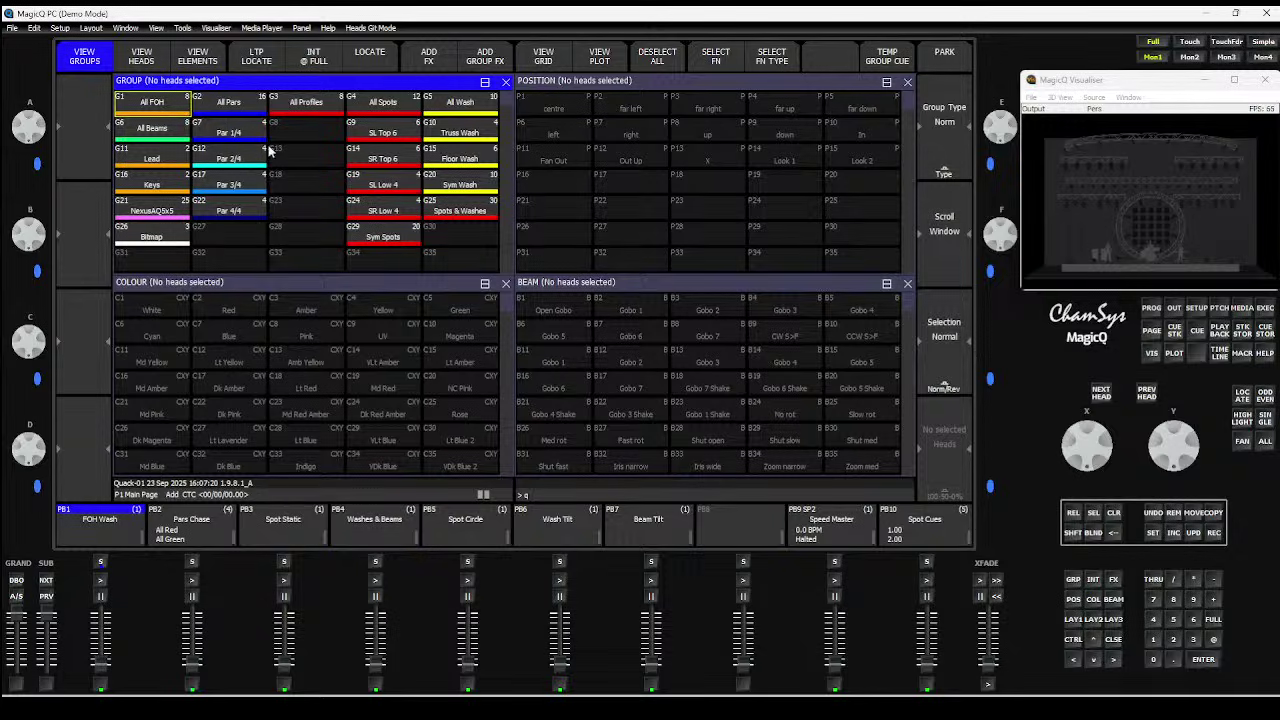
left_click(1267, 312)
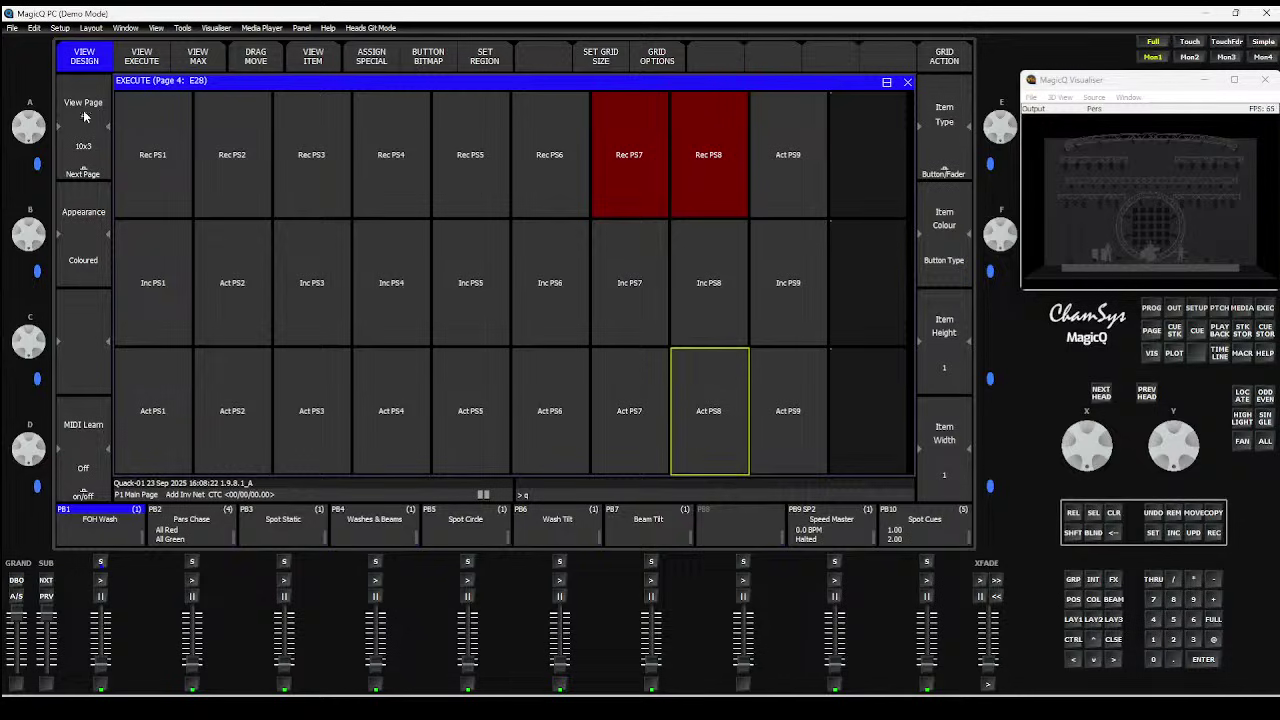
left_click(593, 62)
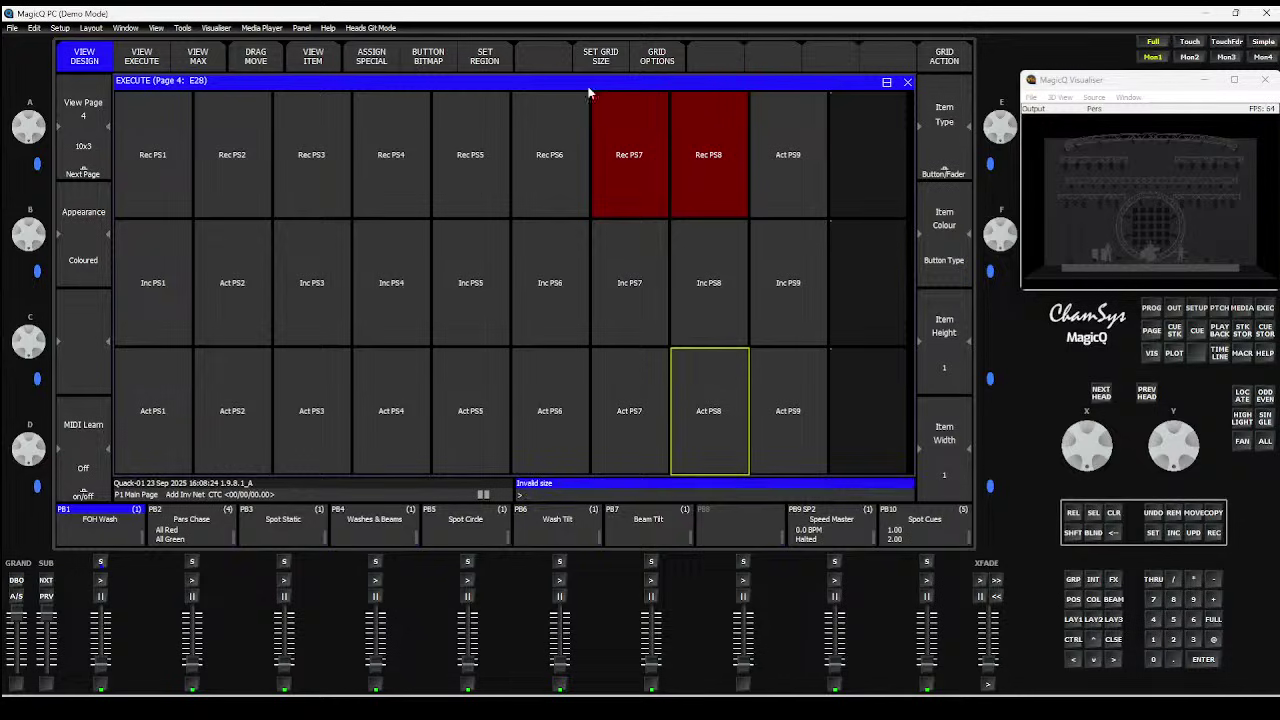
left_click(601, 60)
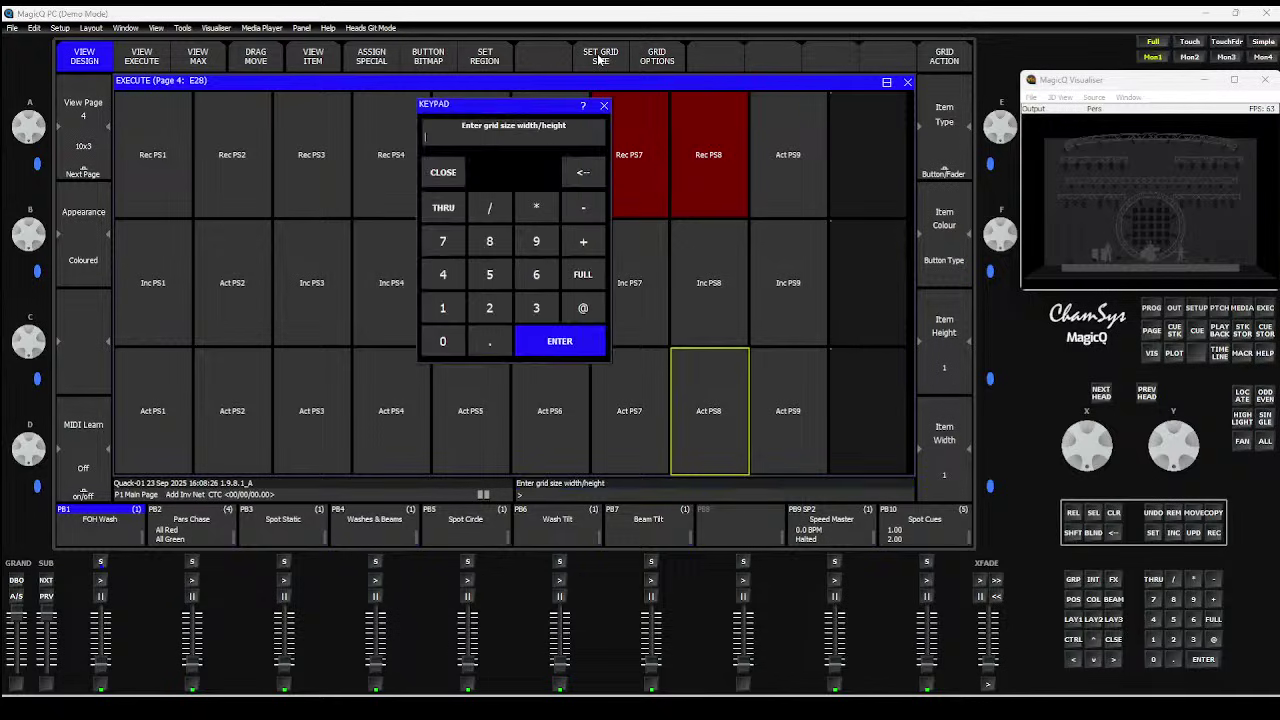
left_click(440, 176)
left_click(864, 159)
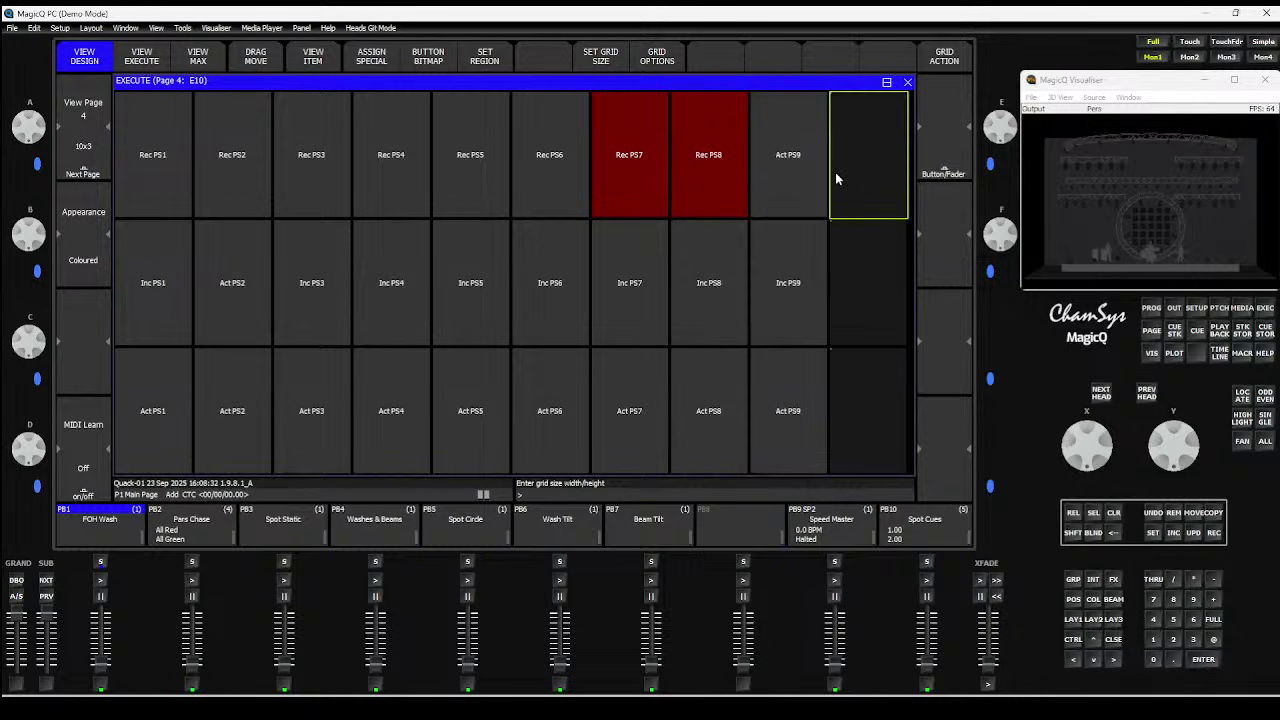
Assign Rec PS10 to cell E10 via Assign Special's Prog Store list
left_click(369, 62)
left_click(423, 194)
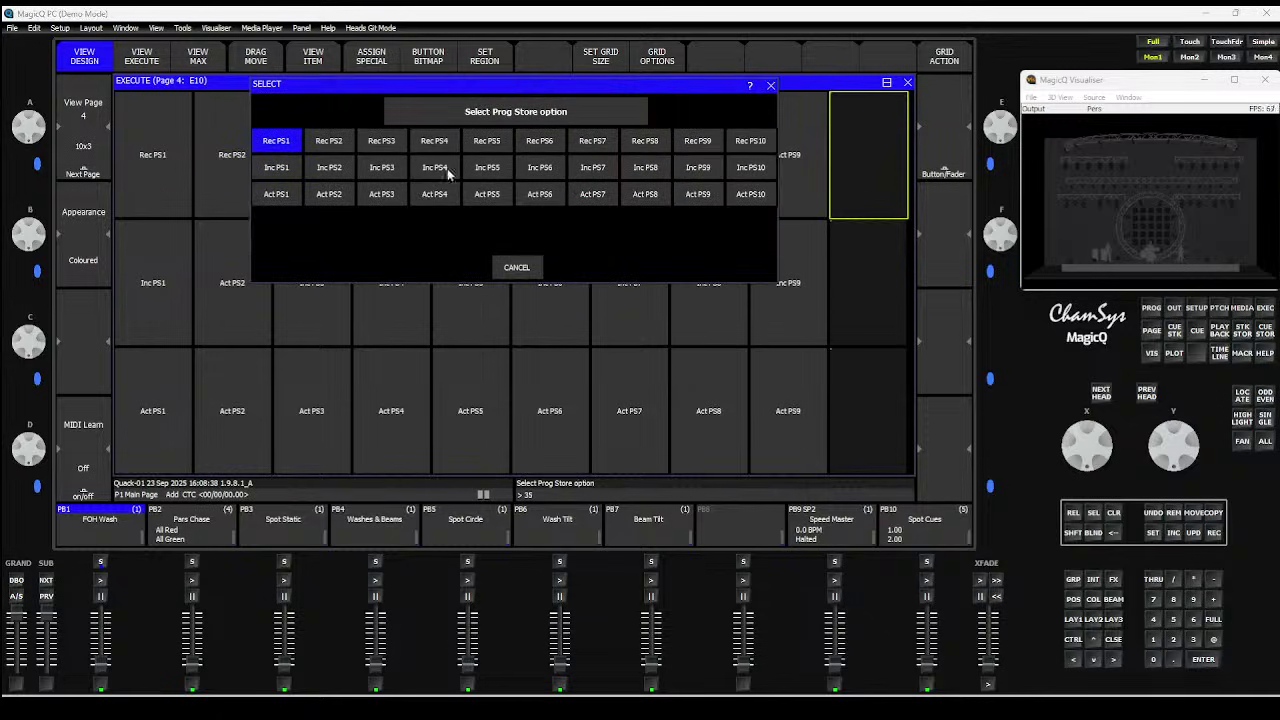
left_click(747, 139)
left_click(865, 276)
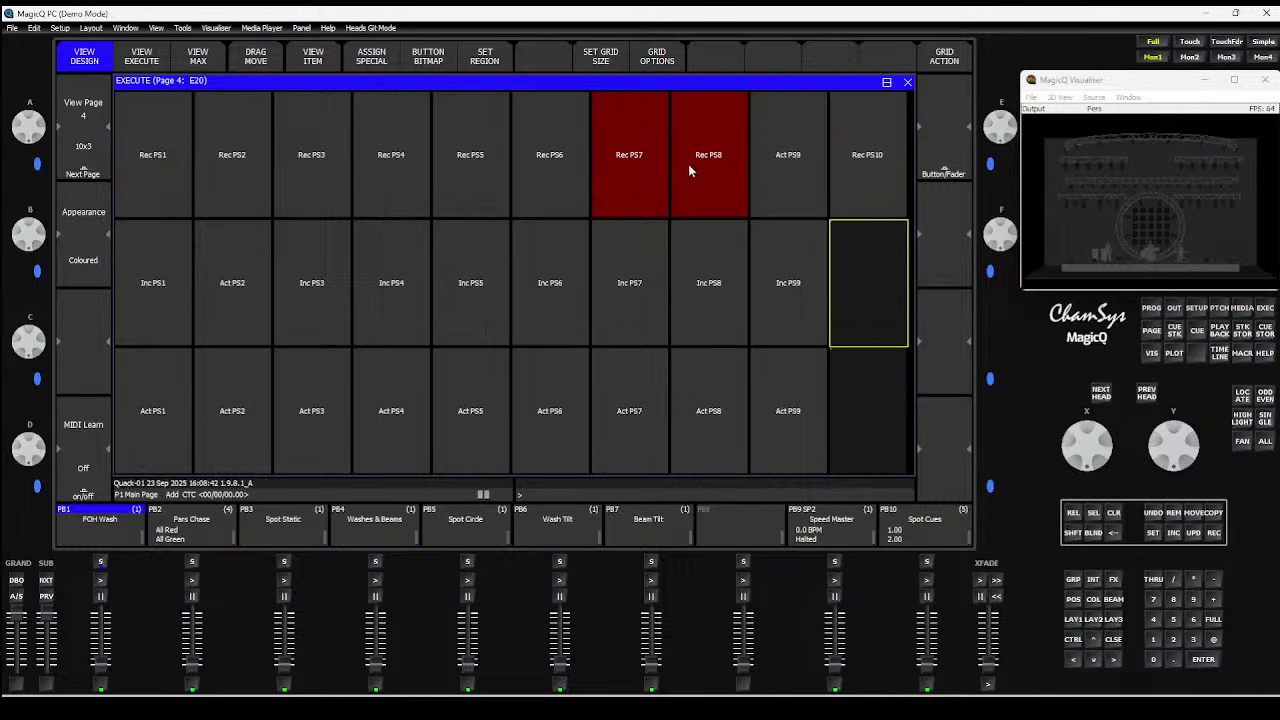
Remove Act PS9 from cell E9 and assign Rec PS9 there instead
key("Delete")
left_click(788, 184)
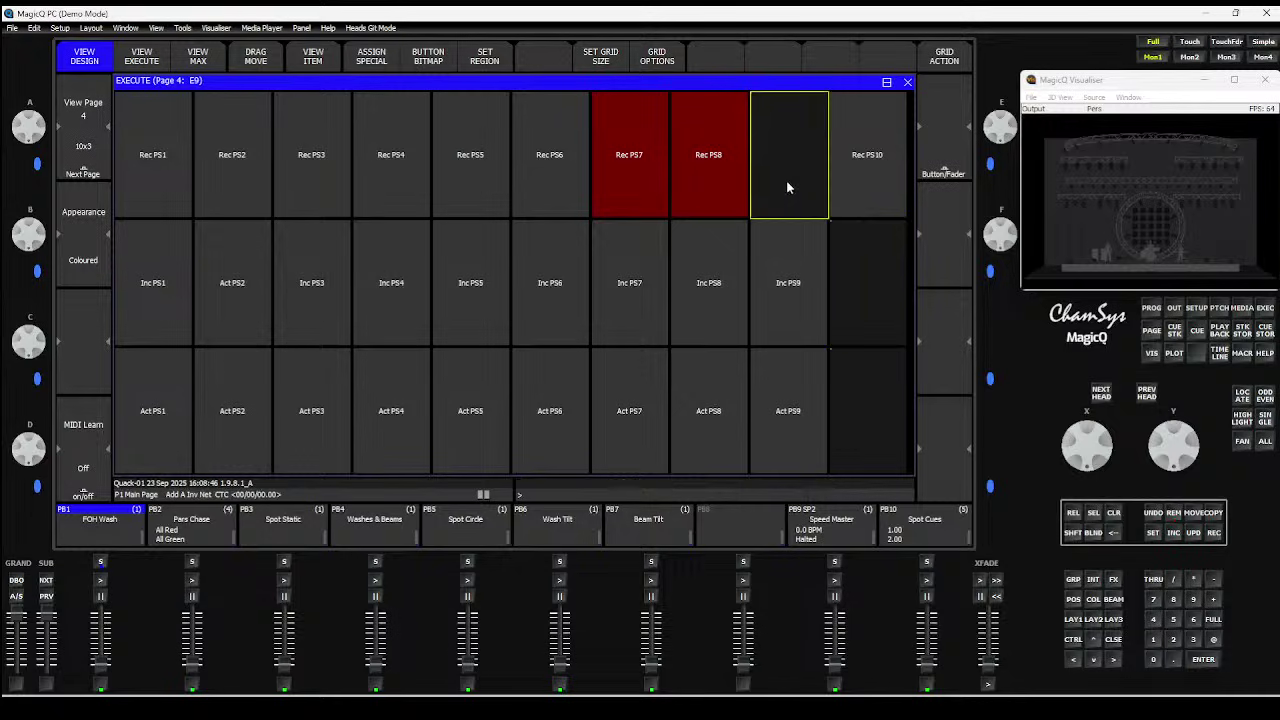
left_click(373, 60)
left_click(434, 194)
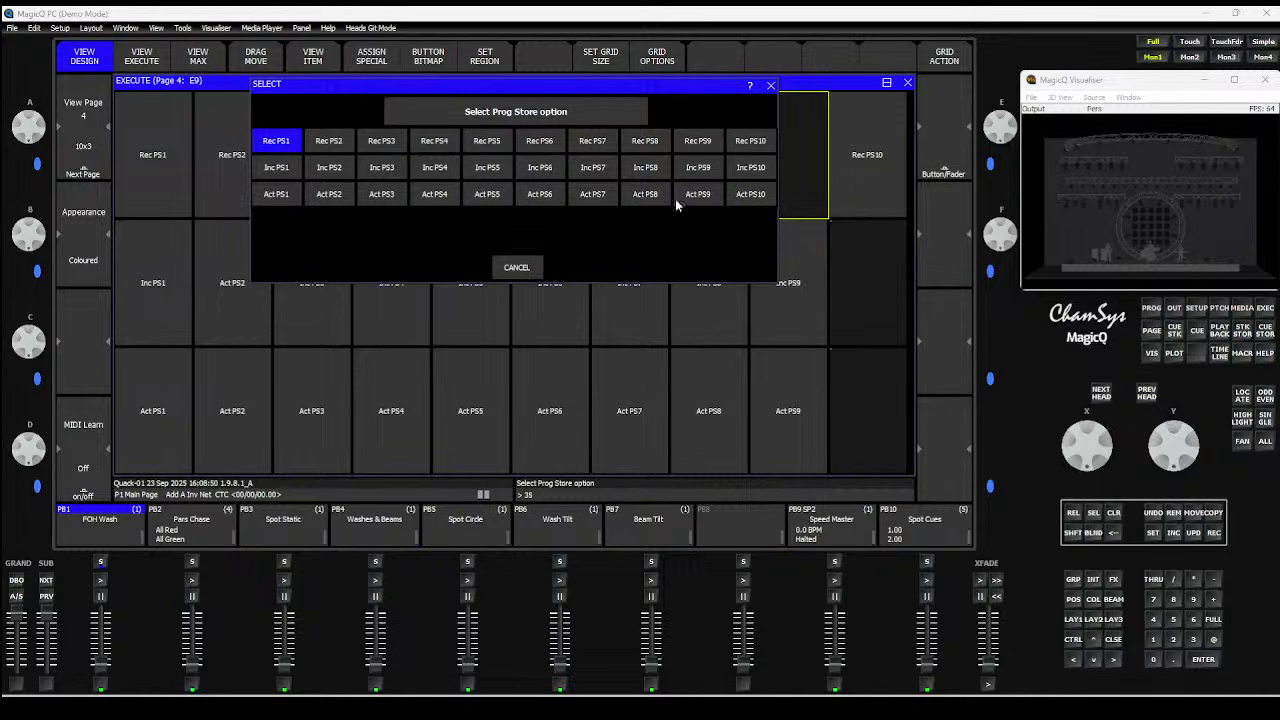
left_click(703, 142)
Assign Inc PS10 to cell E20 and Act PS10 to cell E30
left_click(866, 277)
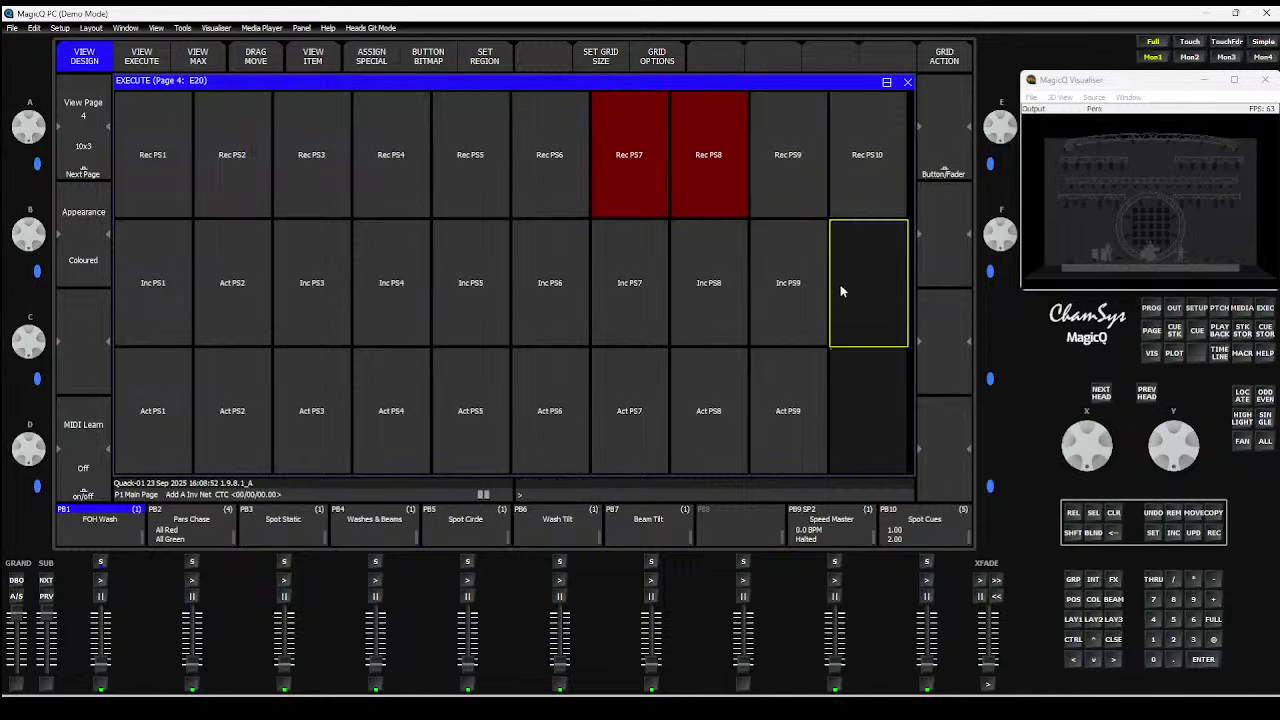
left_click(369, 61)
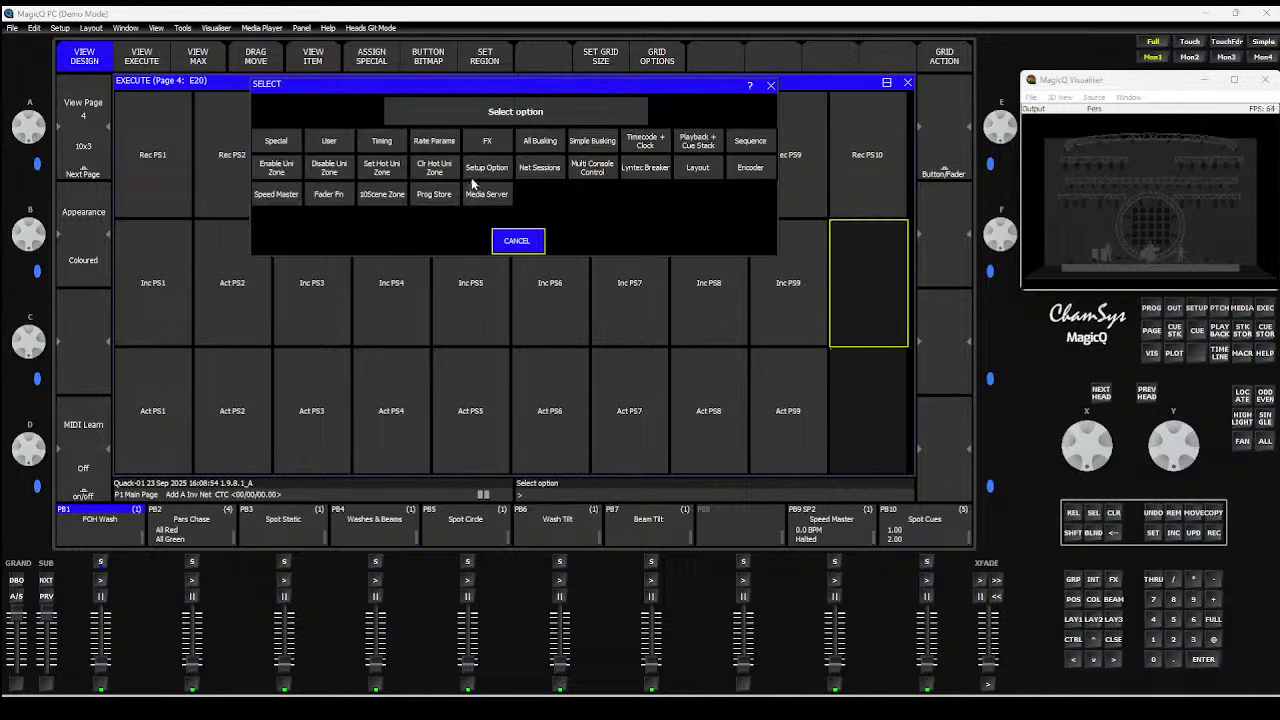
left_click(443, 198)
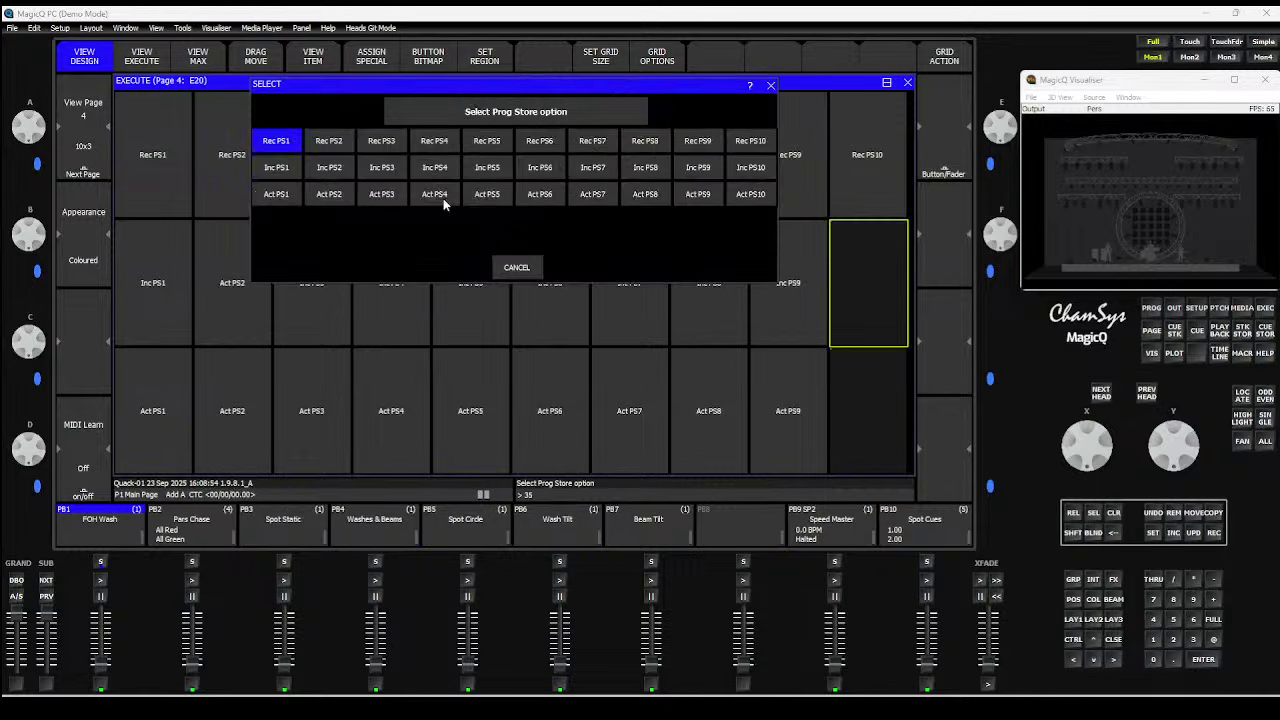
left_click(759, 172)
left_click(874, 413)
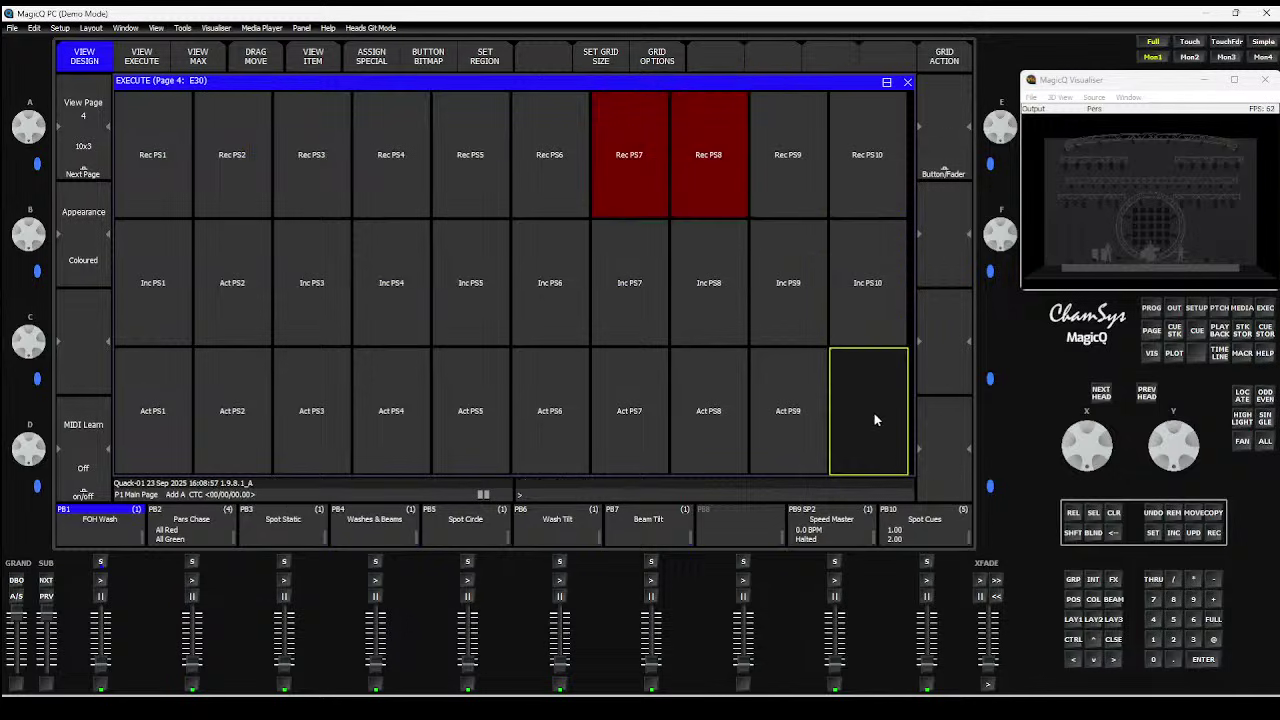
left_click(358, 60)
left_click(438, 194)
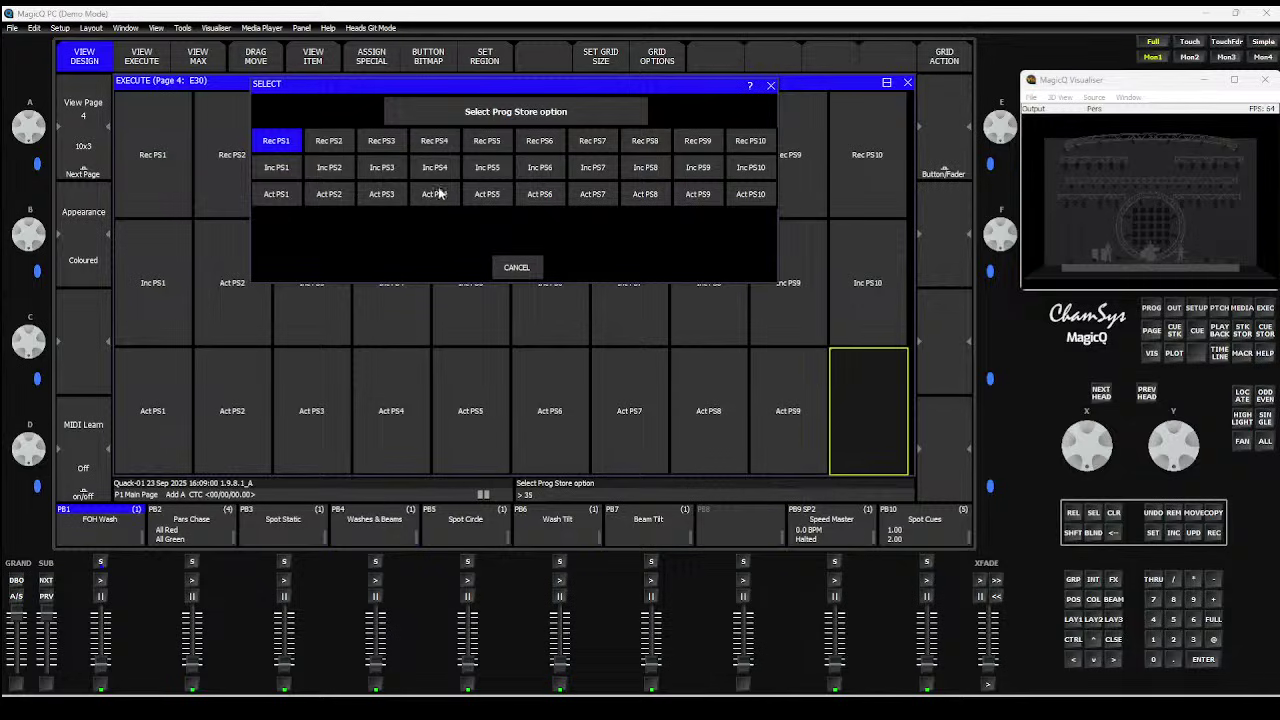
left_click(762, 198)
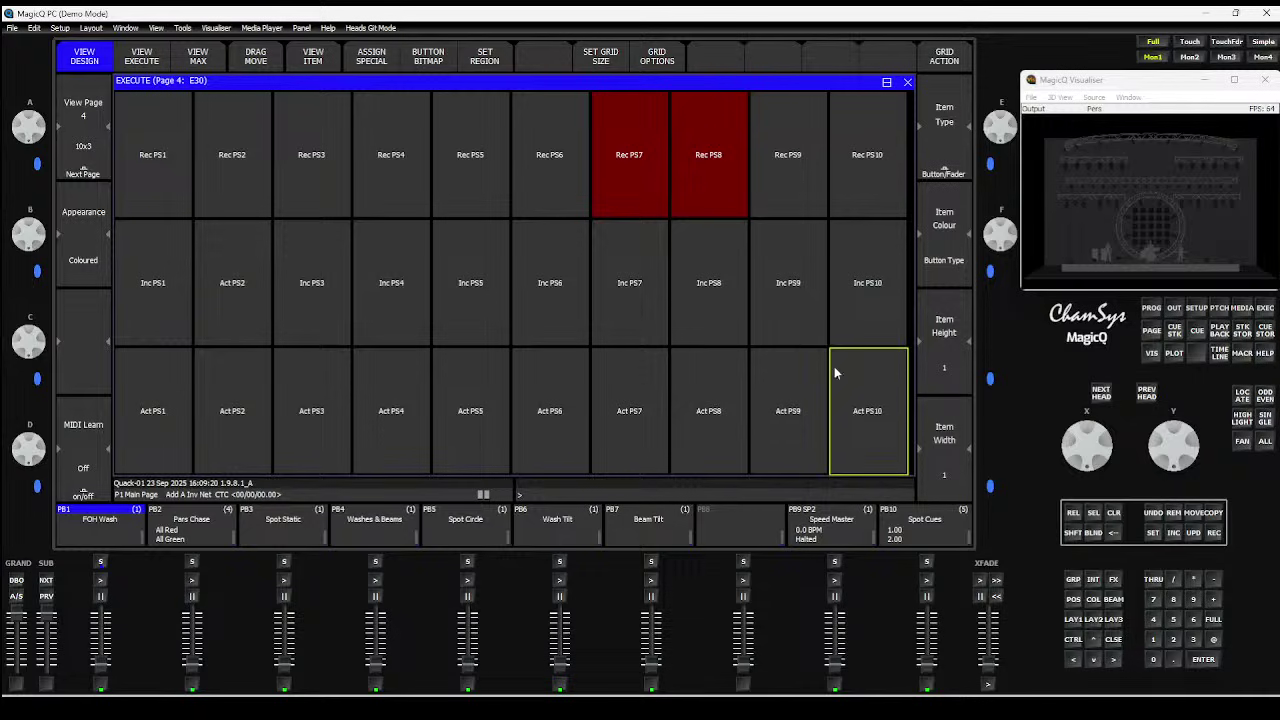
left_click(1072, 619)
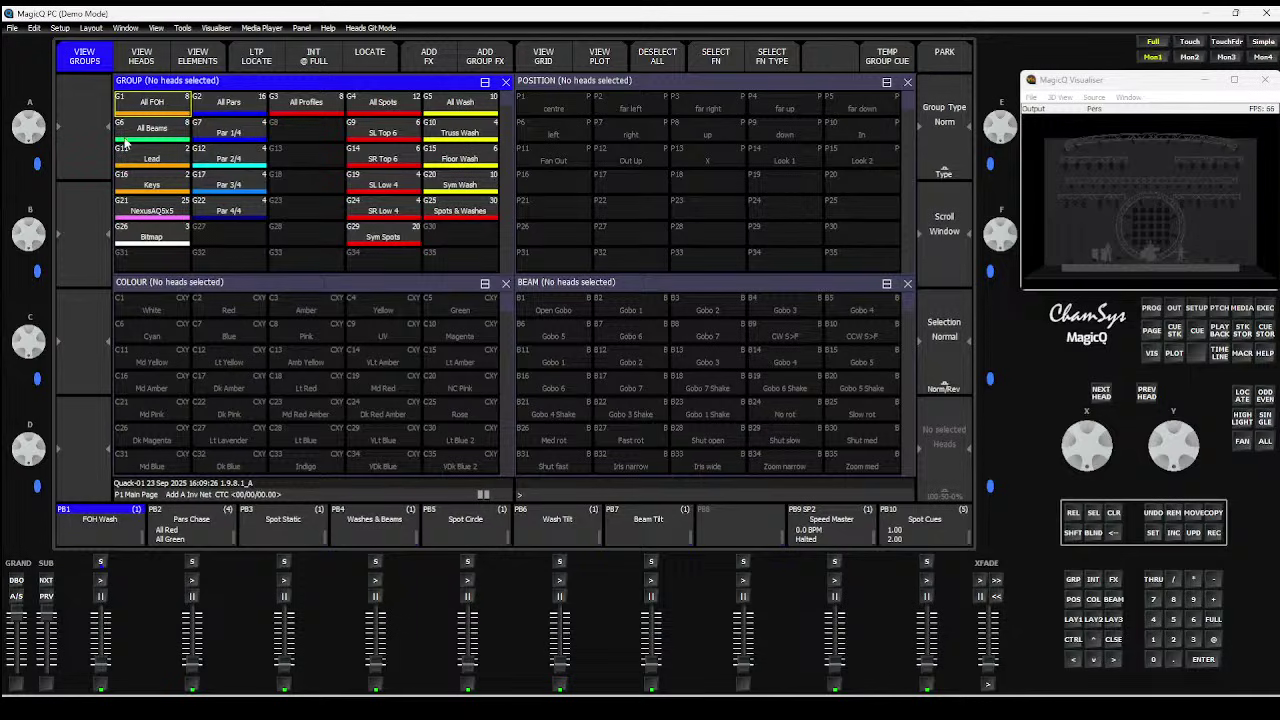
Select the All Spots group and add the dim chase effect from the Intensity folder
left_click(385, 108)
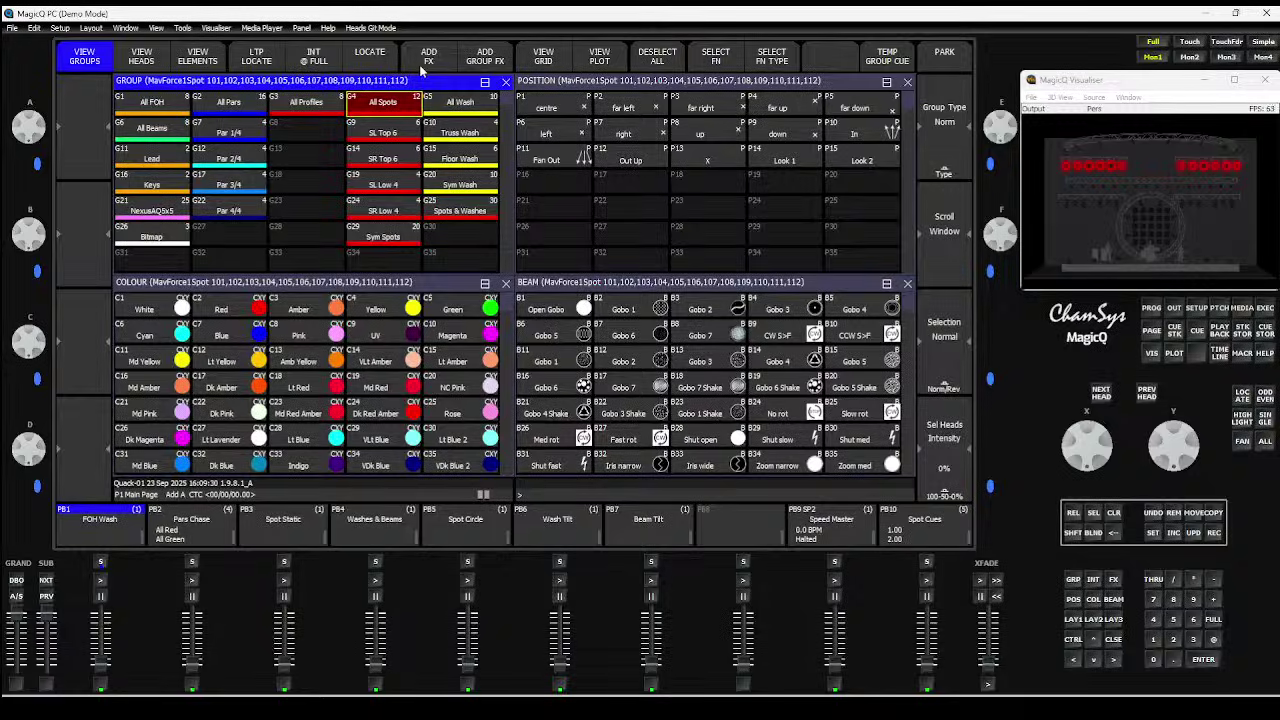
left_click(427, 61)
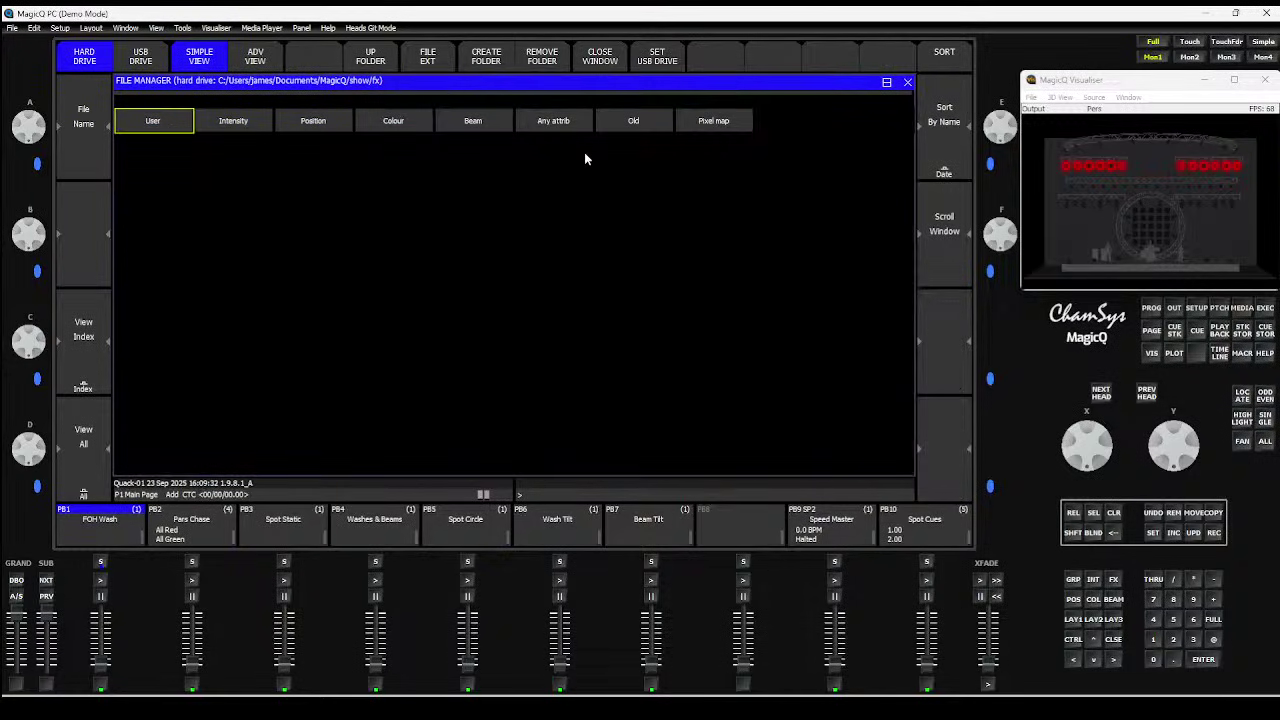
left_click(240, 122)
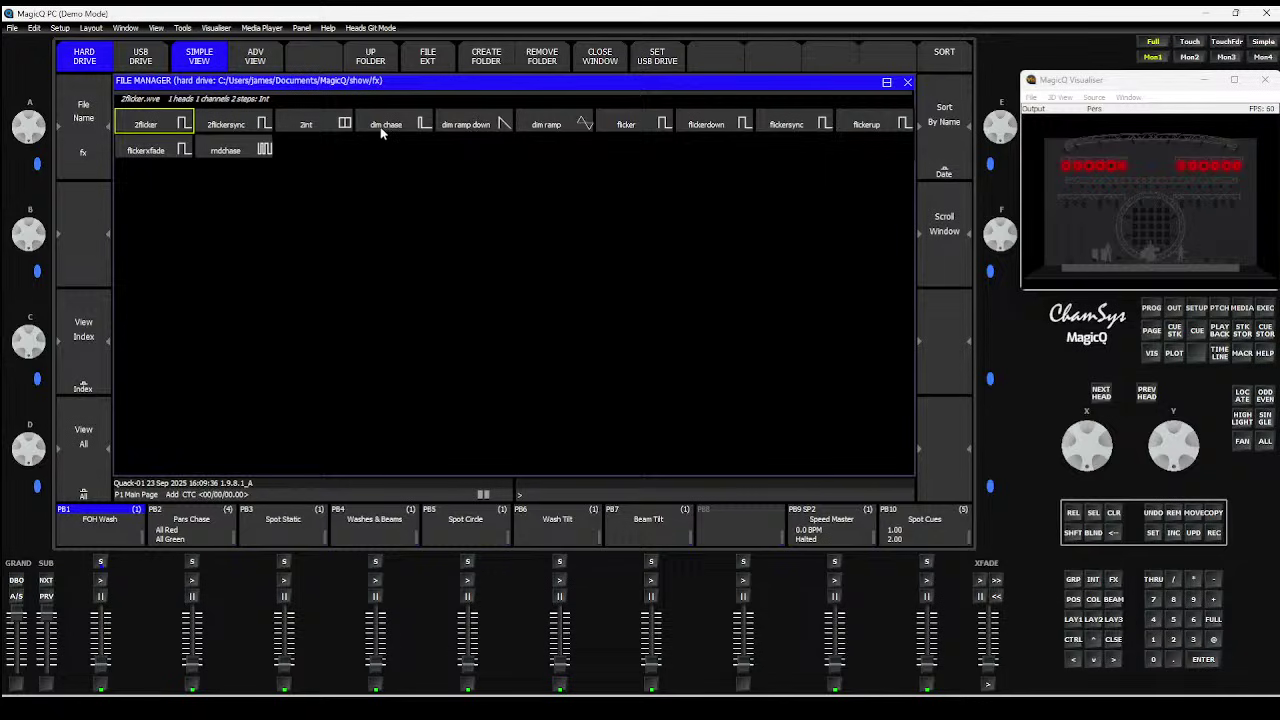
left_click(381, 126)
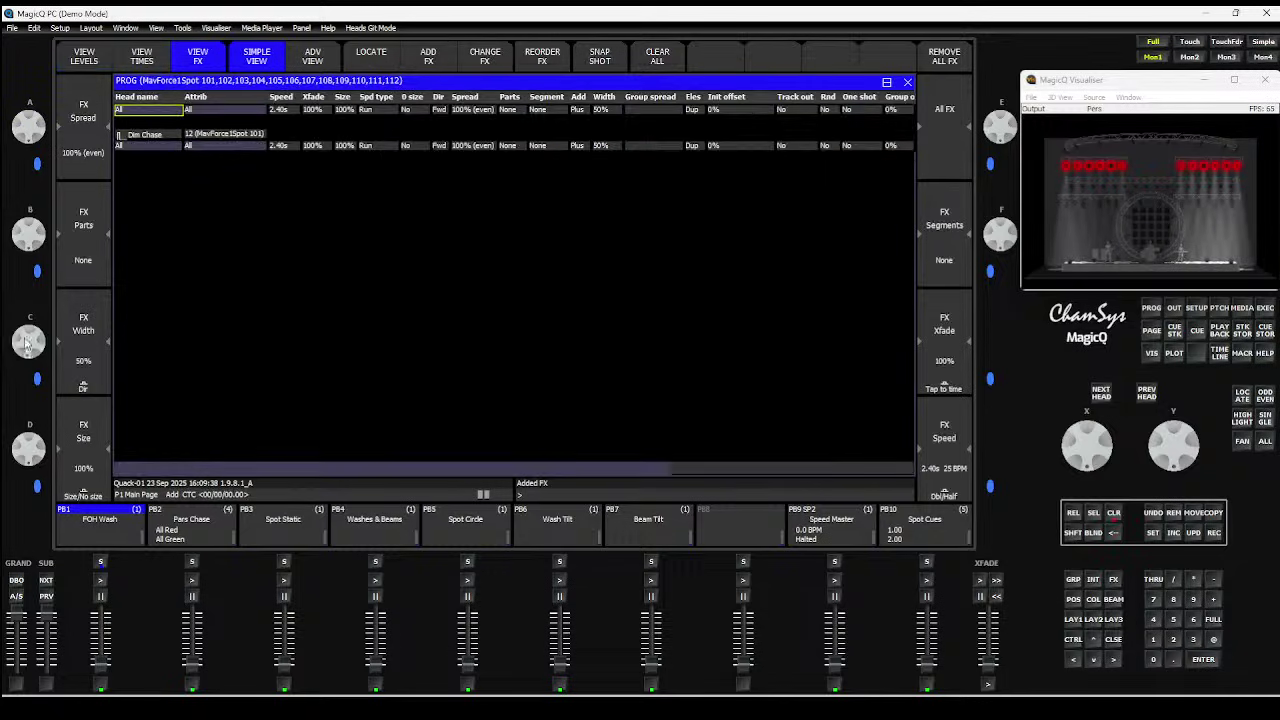
Set the Dim Chase FX to 18% width, 92 BPM (0.65s) speed and Fwd Bounce direction
scroll(35, 340, "down", 6)
scroll(35, 340, "down", 1)
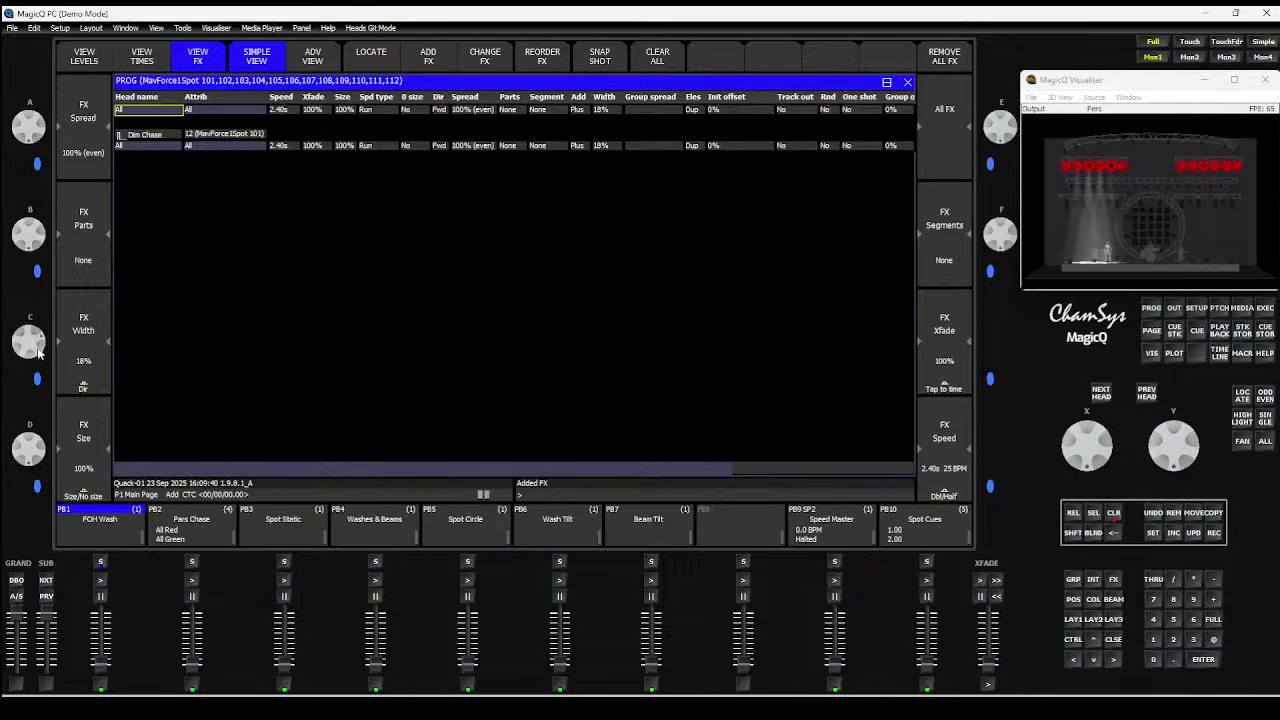
left_click(940, 385)
left_click(940, 385)
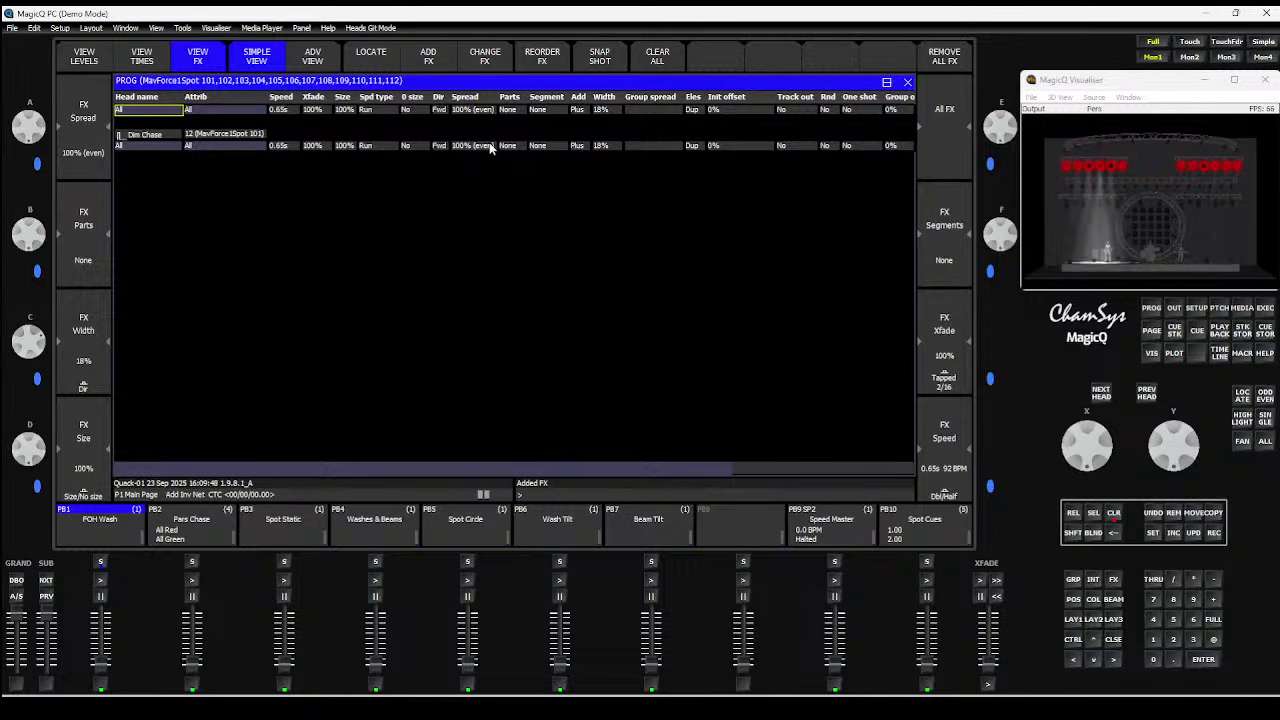
left_click(437, 148)
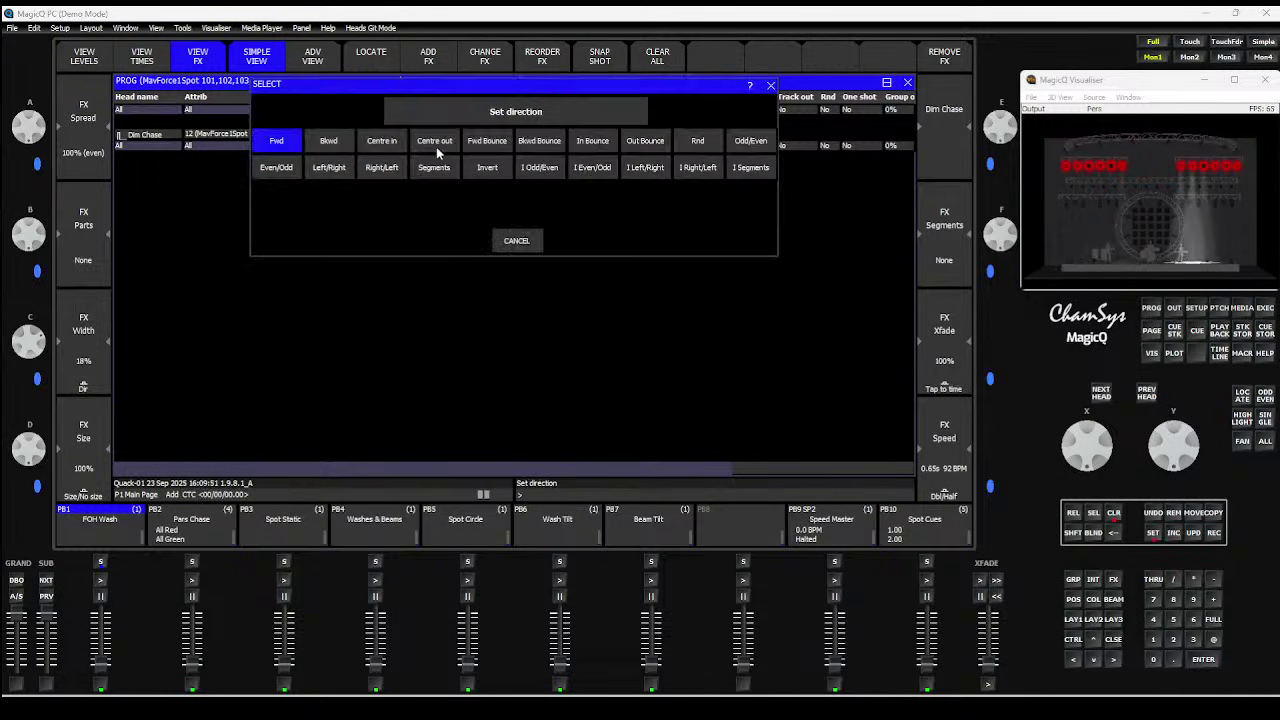
left_click(487, 141)
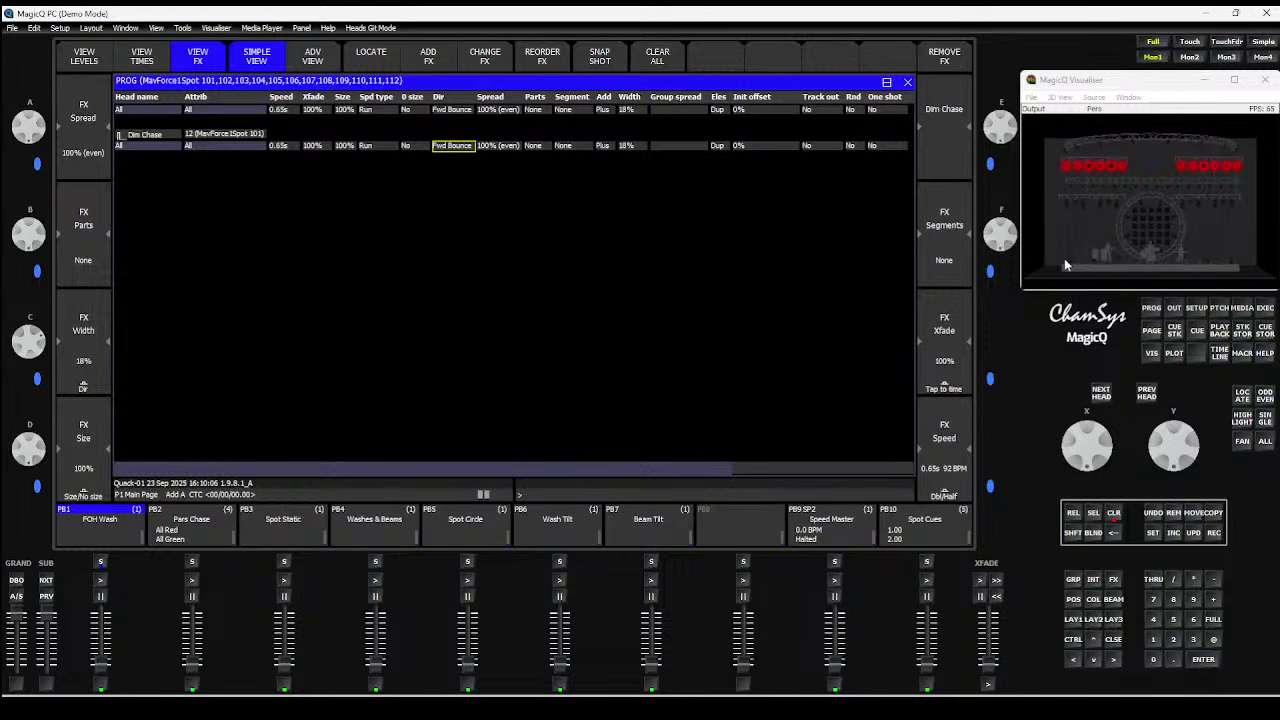
Try Red, Amber, Blue and White palettes on the spots, settling on Lt Yellow
left_click(1093, 599)
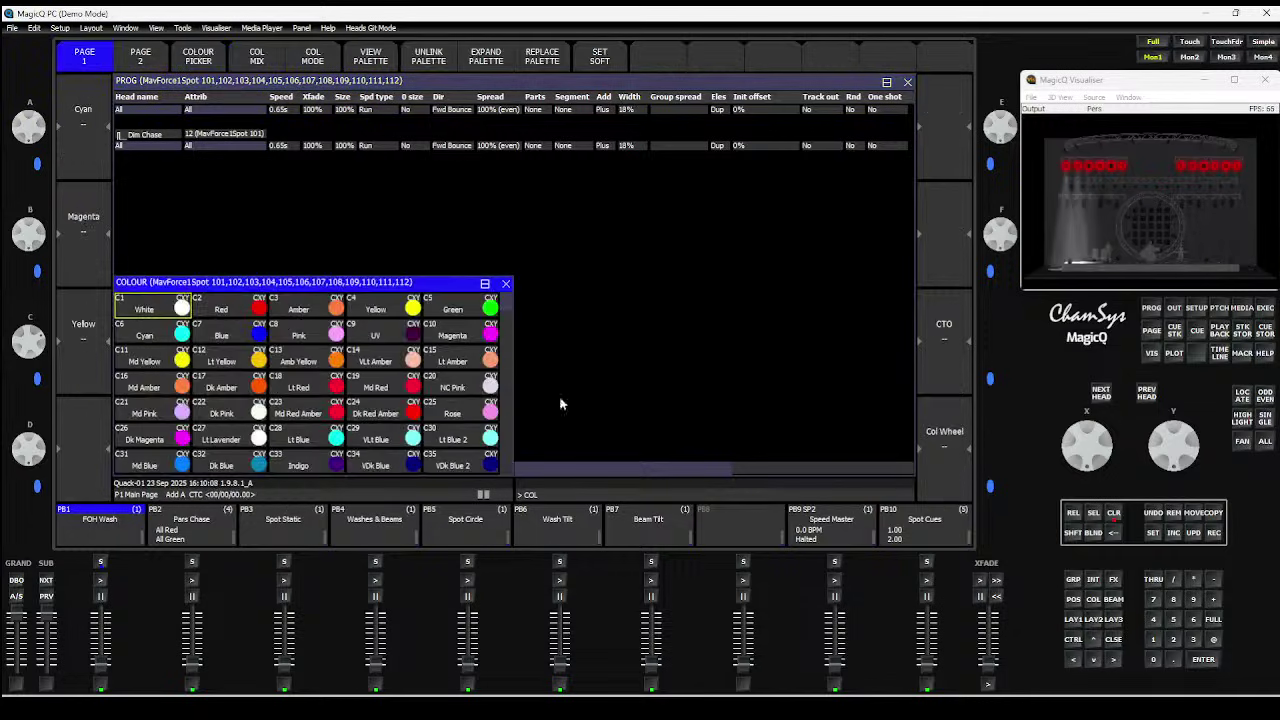
left_click(243, 314)
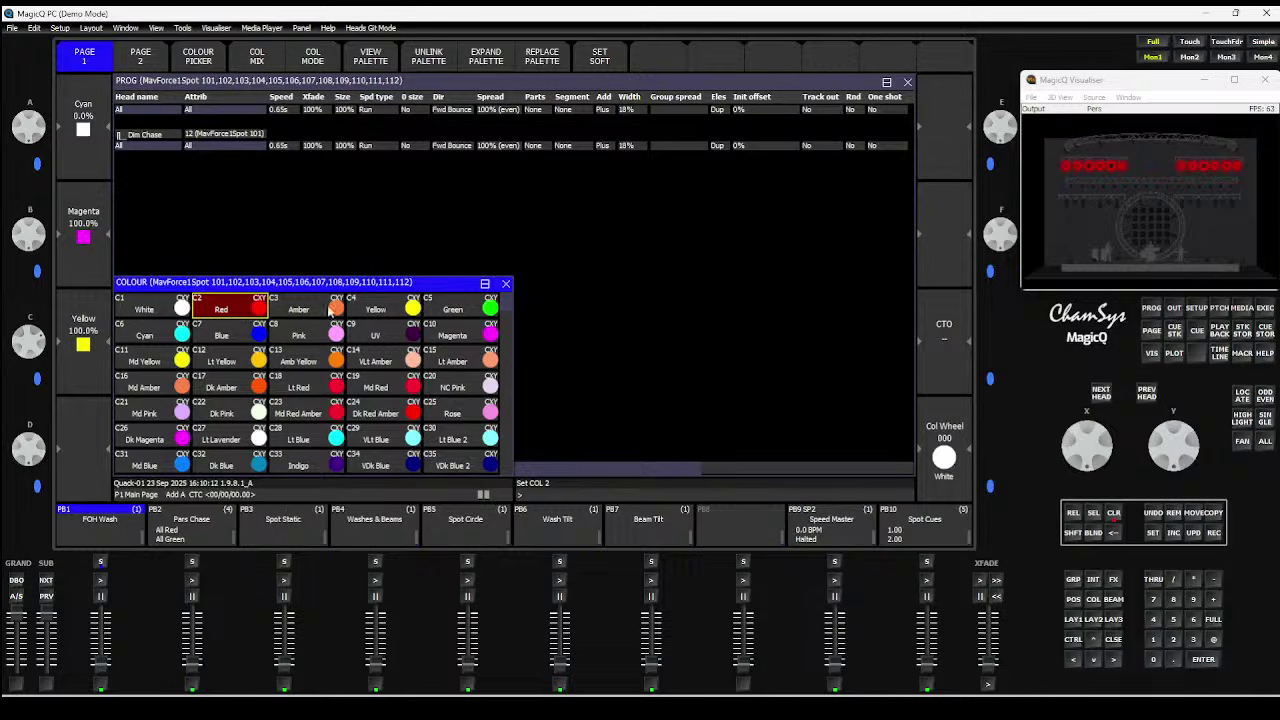
left_click(298, 311)
left_click(218, 338)
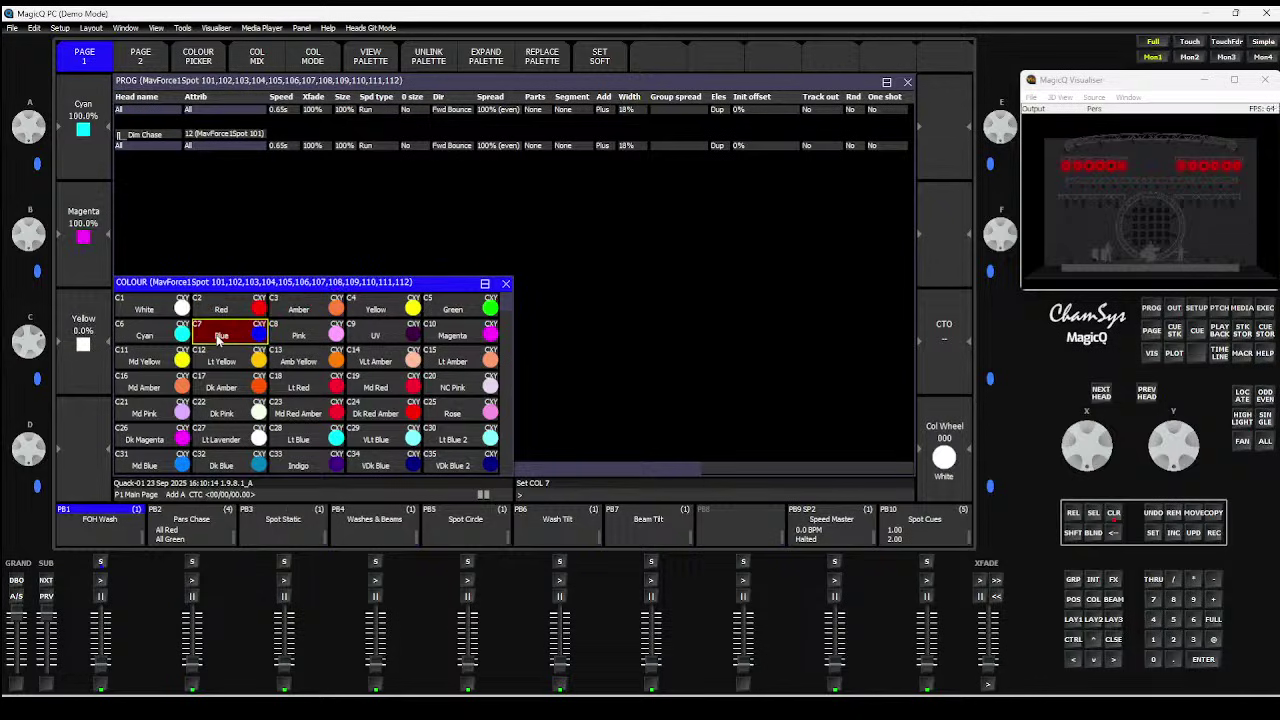
left_click(169, 316)
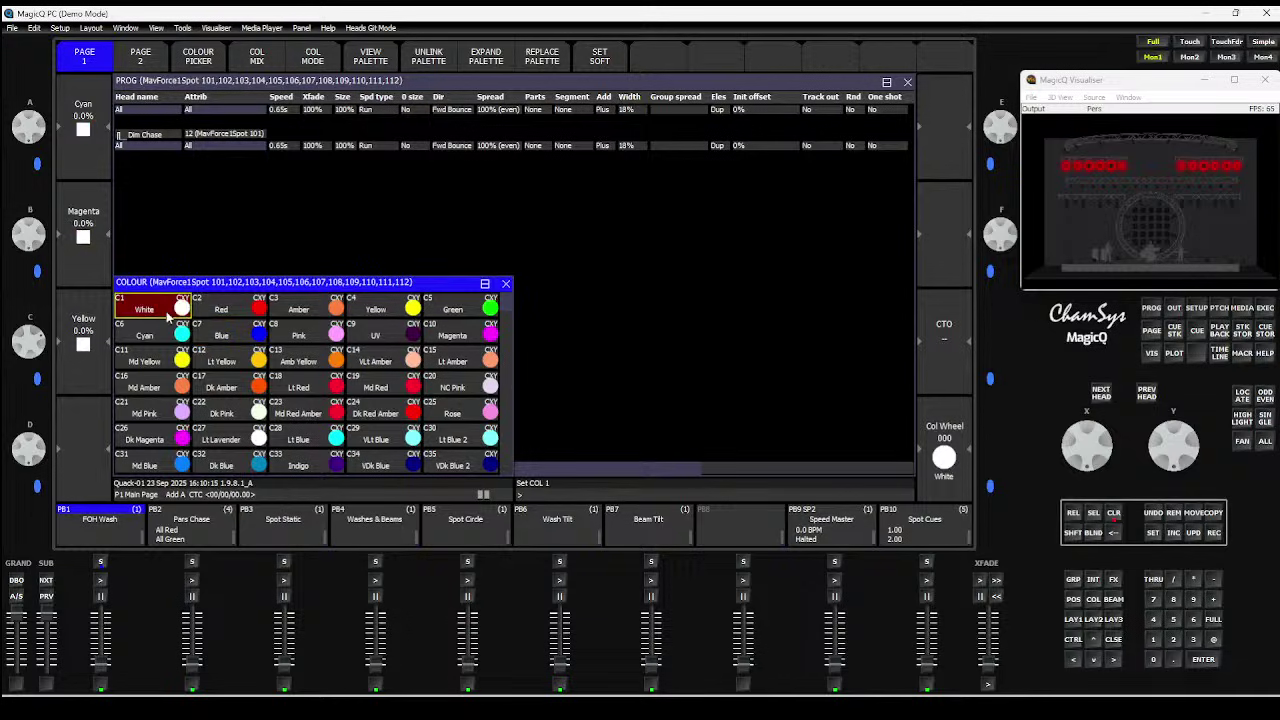
left_click(248, 363)
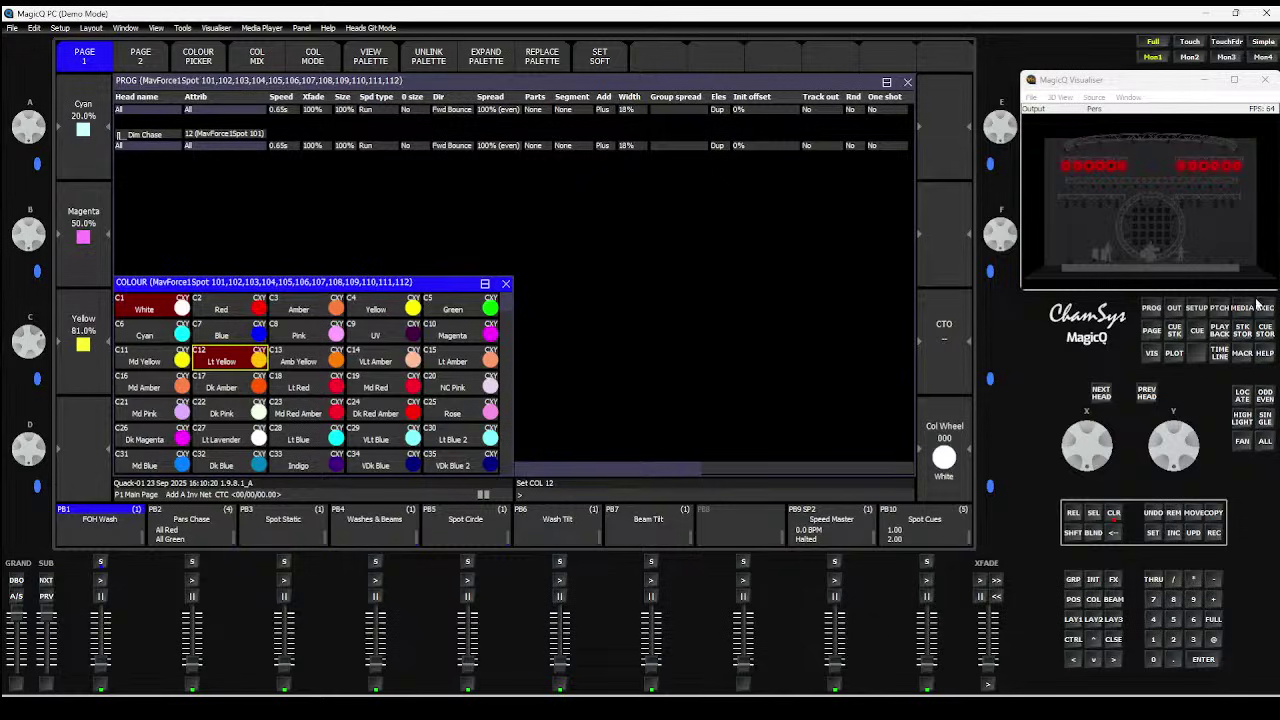
left_click(535, 246)
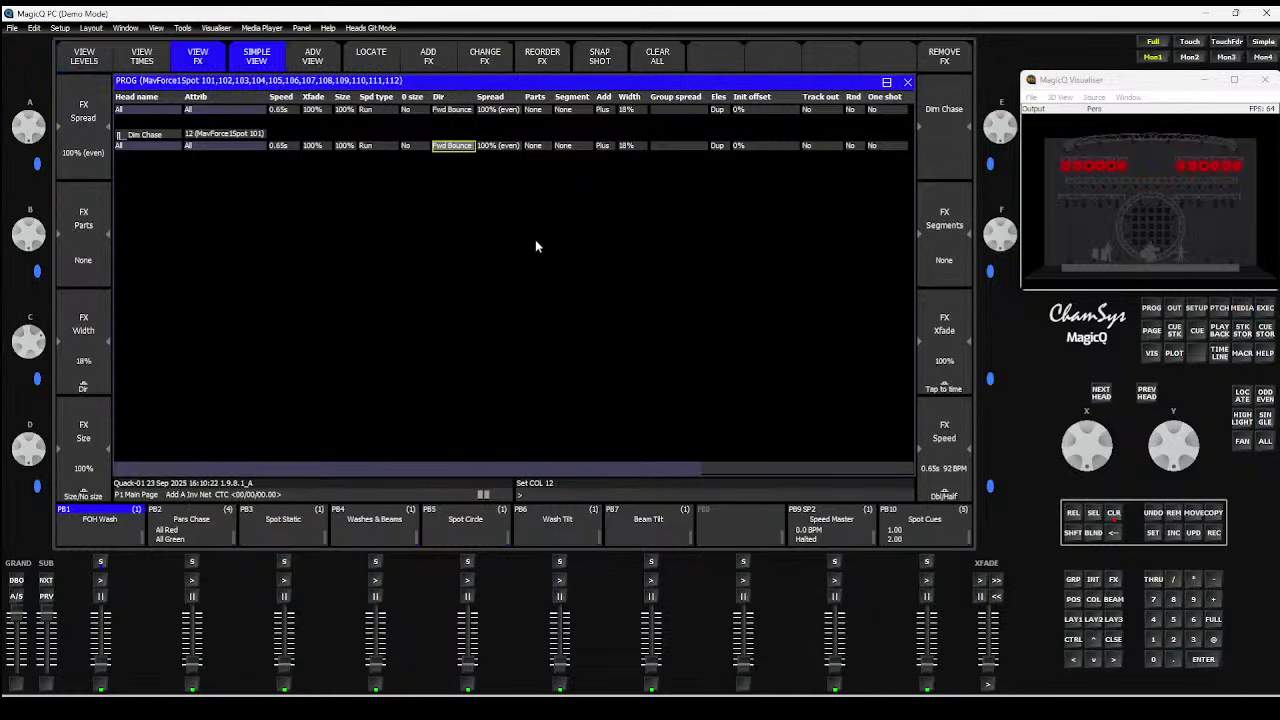
left_click(1265, 310)
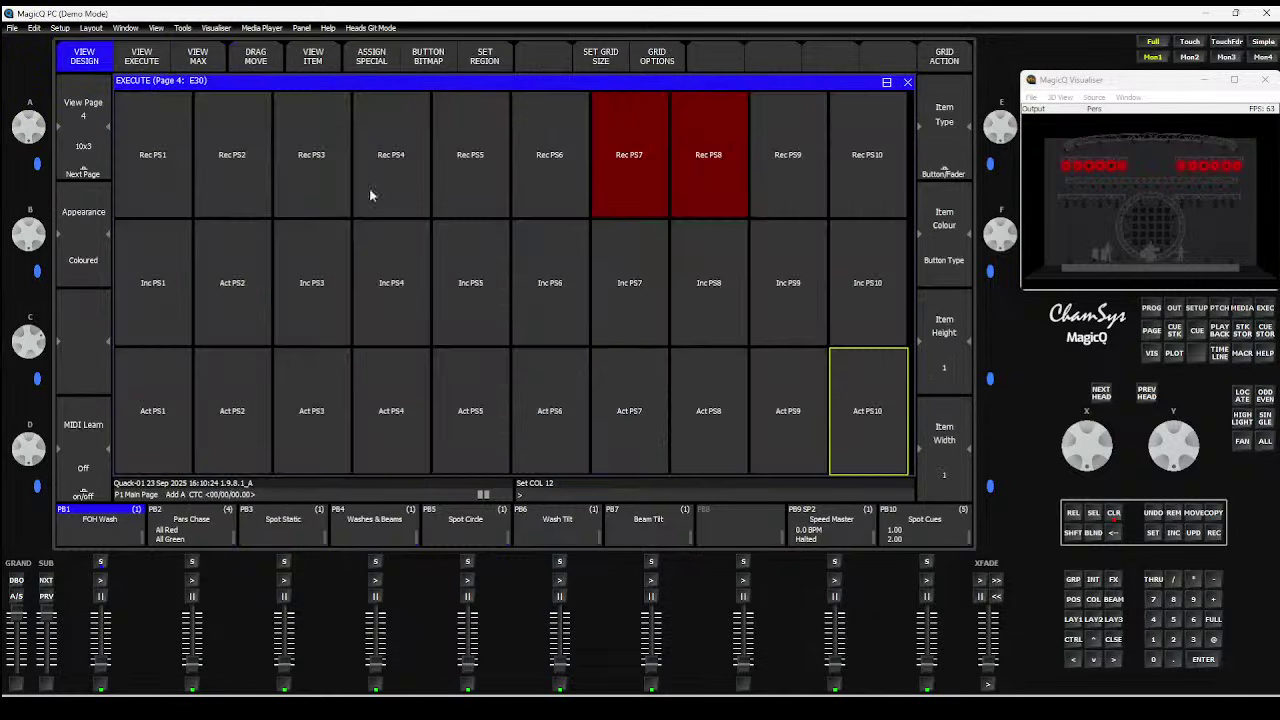
Record the FX-and-colour look into PS1, clear, and select the Lead group
left_click(141, 157)
left_click(1113, 513)
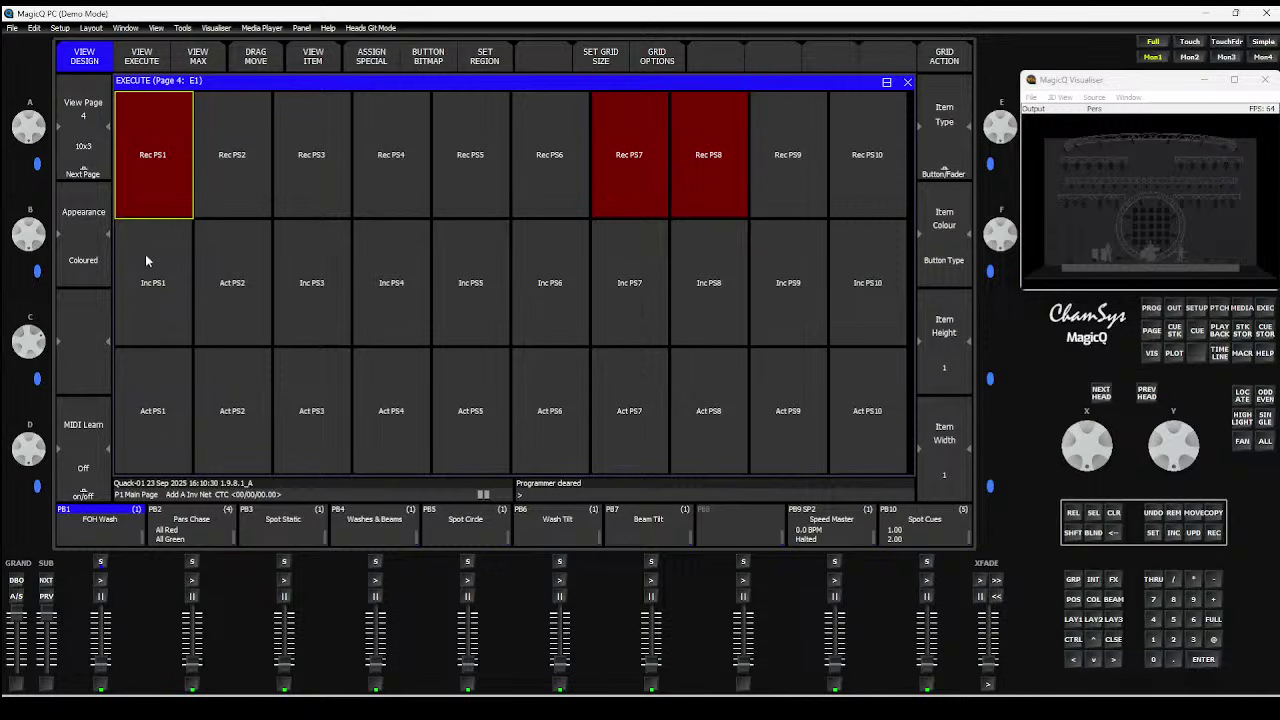
left_click(1073, 580)
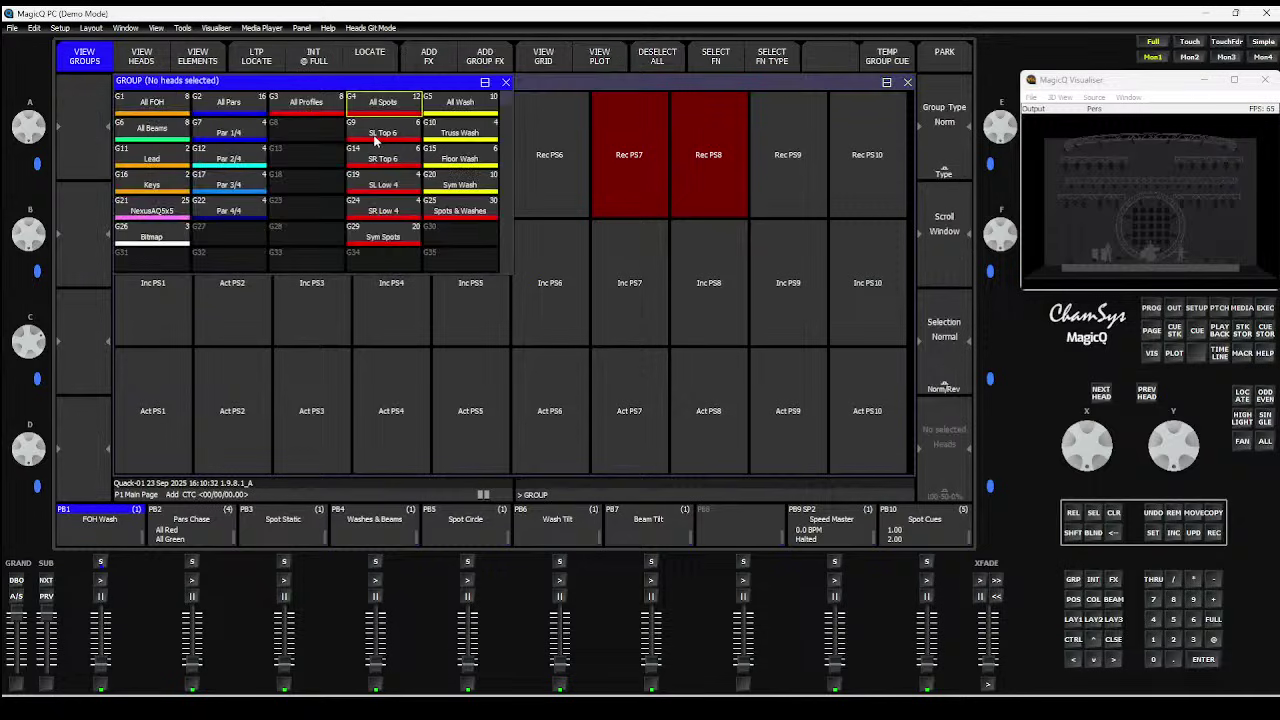
left_click(446, 116)
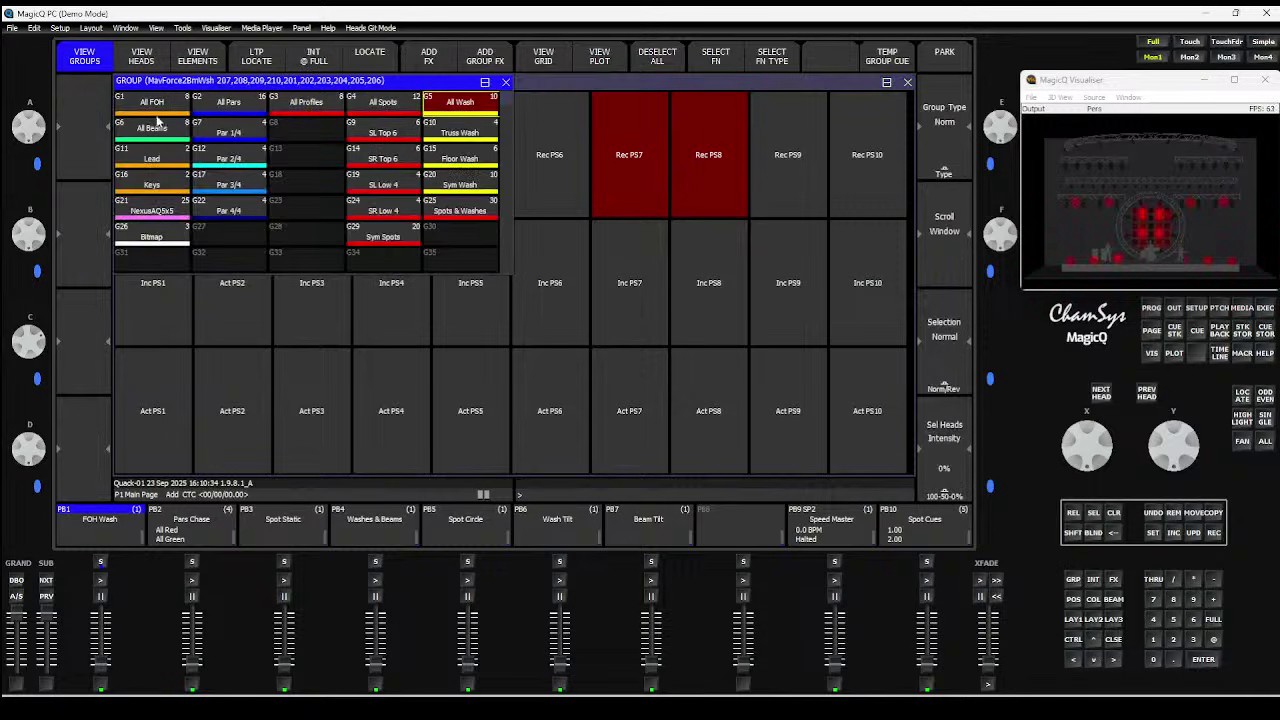
left_click(144, 160)
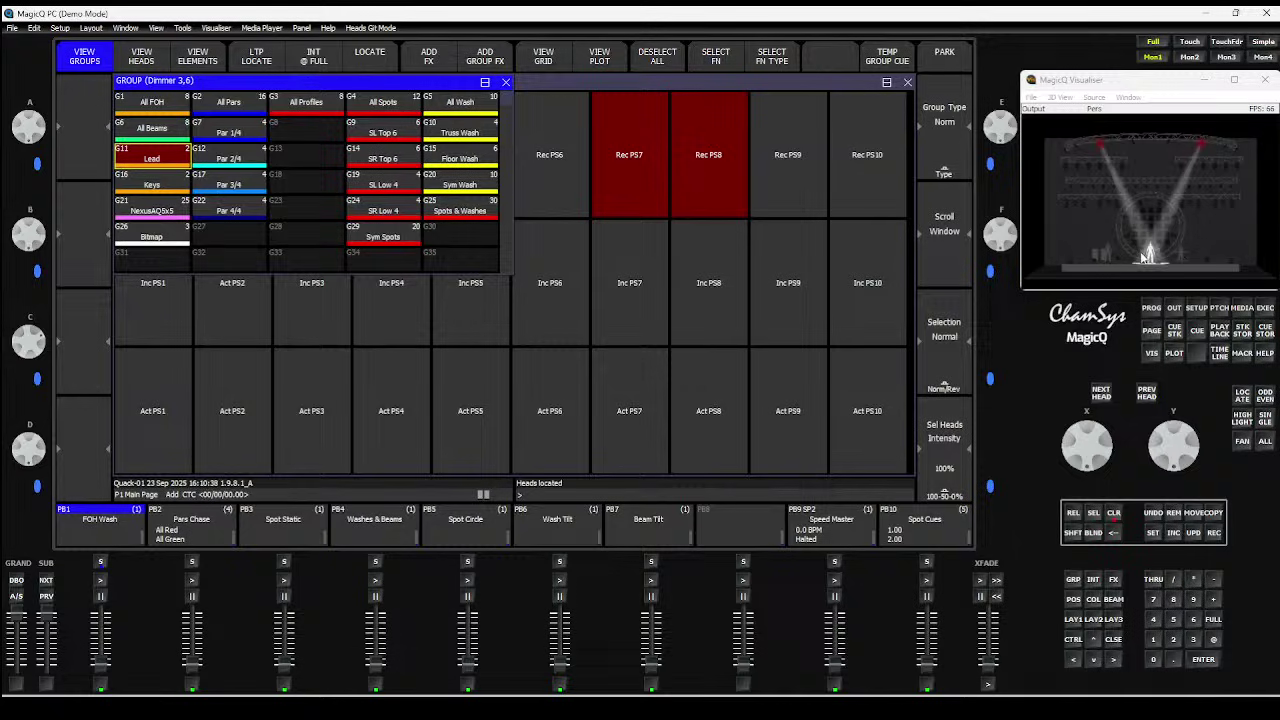
Record the located Lead heads into PS4, clear, then include PS1 back
left_click(581, 90)
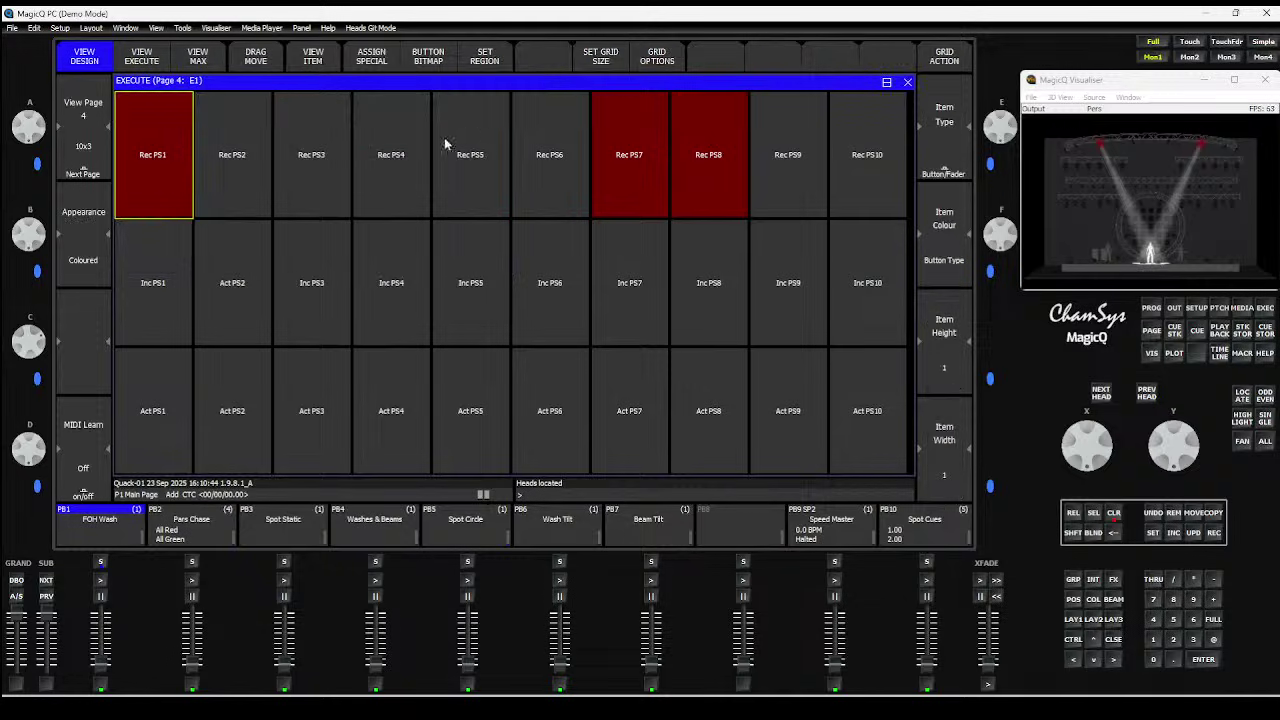
left_click(390, 150)
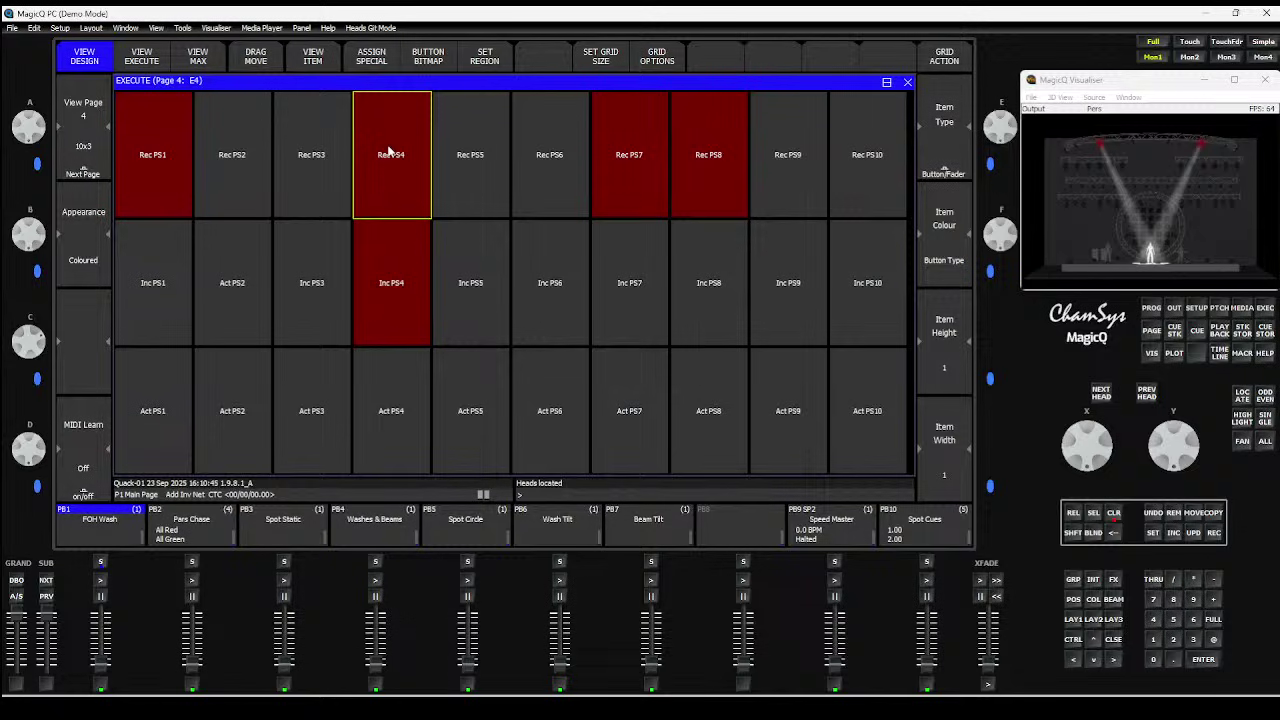
left_click(1113, 514)
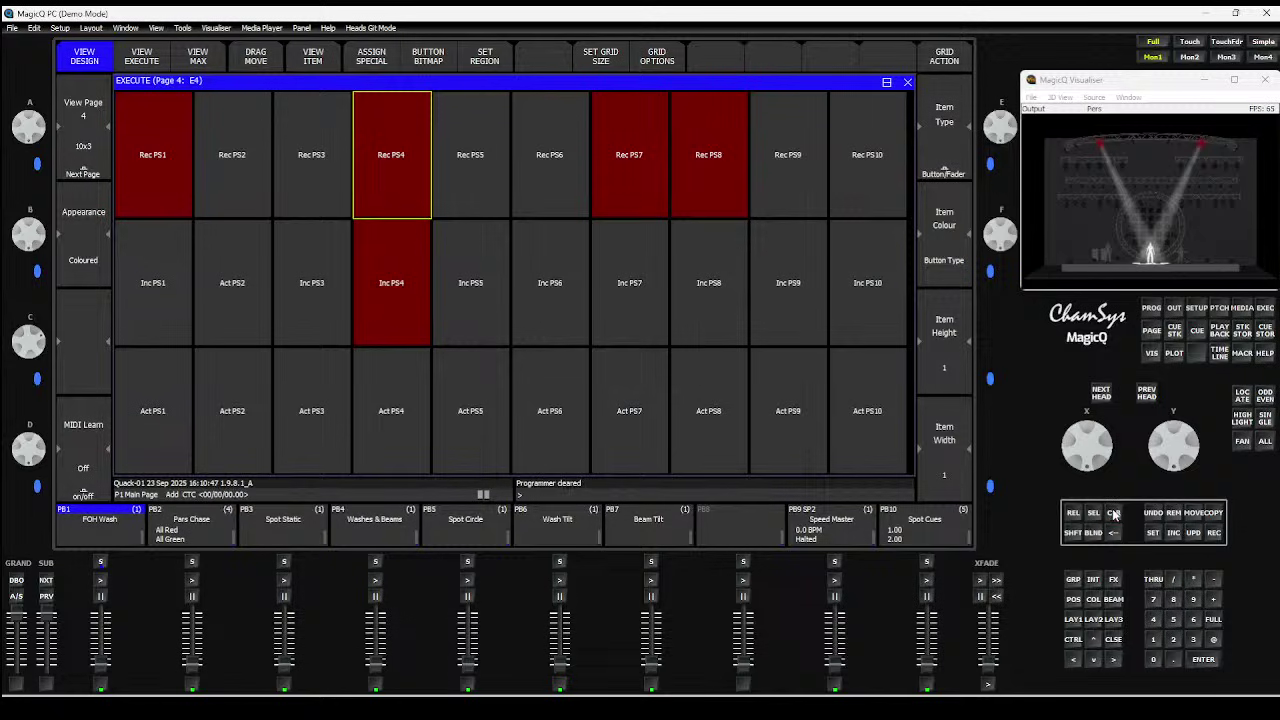
left_click(152, 282)
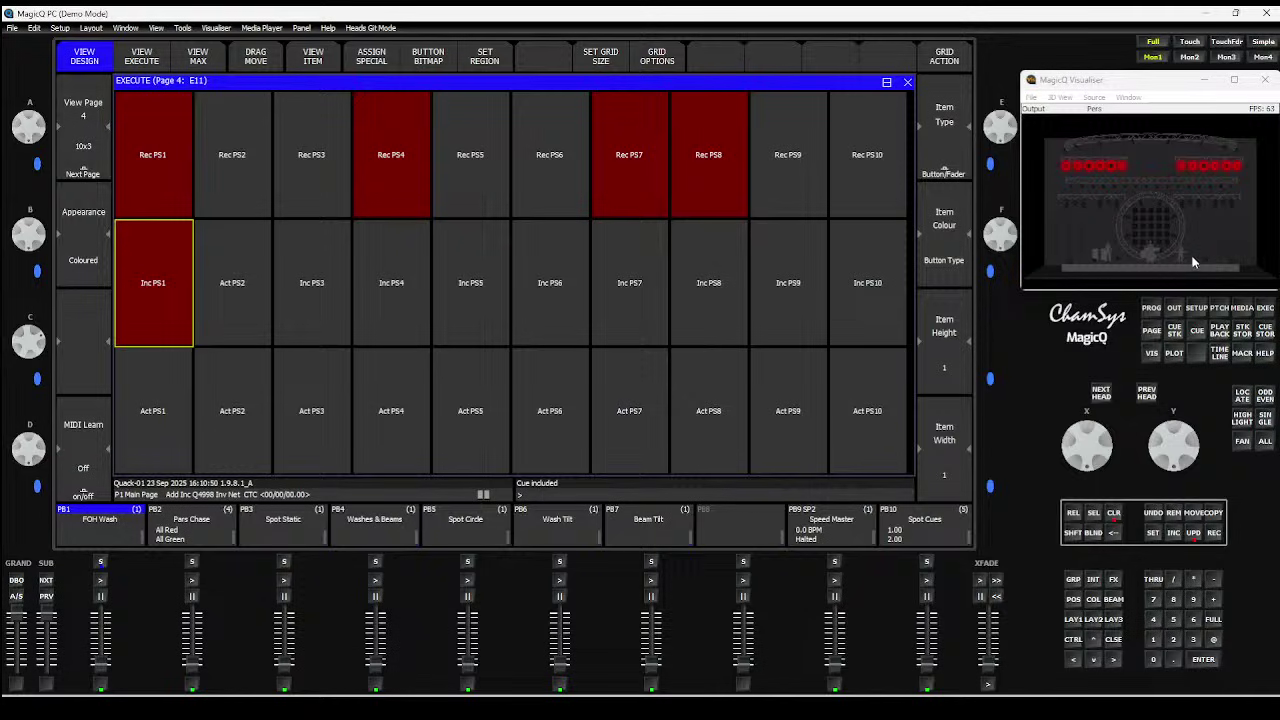